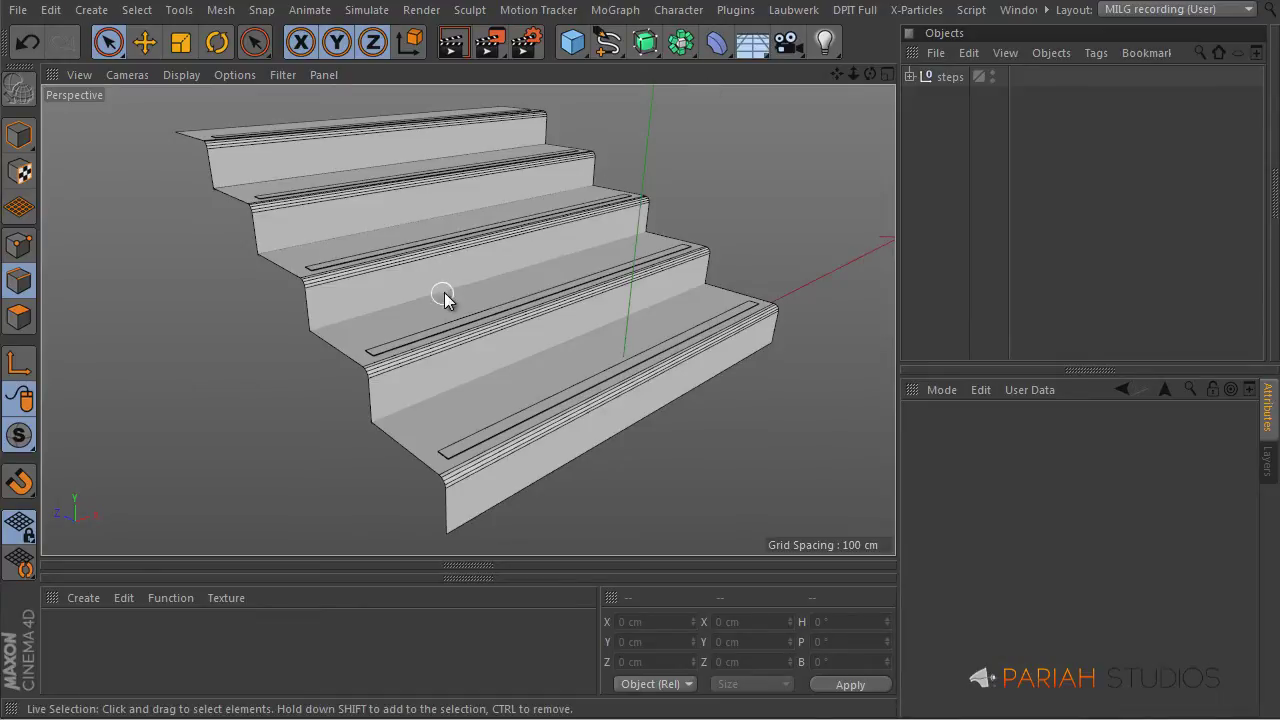
Step: Examine the staircase from several angles and expand the steps group to view its individual step groups
left_click_drag(446, 294, 558, 235, "alt")
left_click_drag(559, 298, 594, 345, "alt")
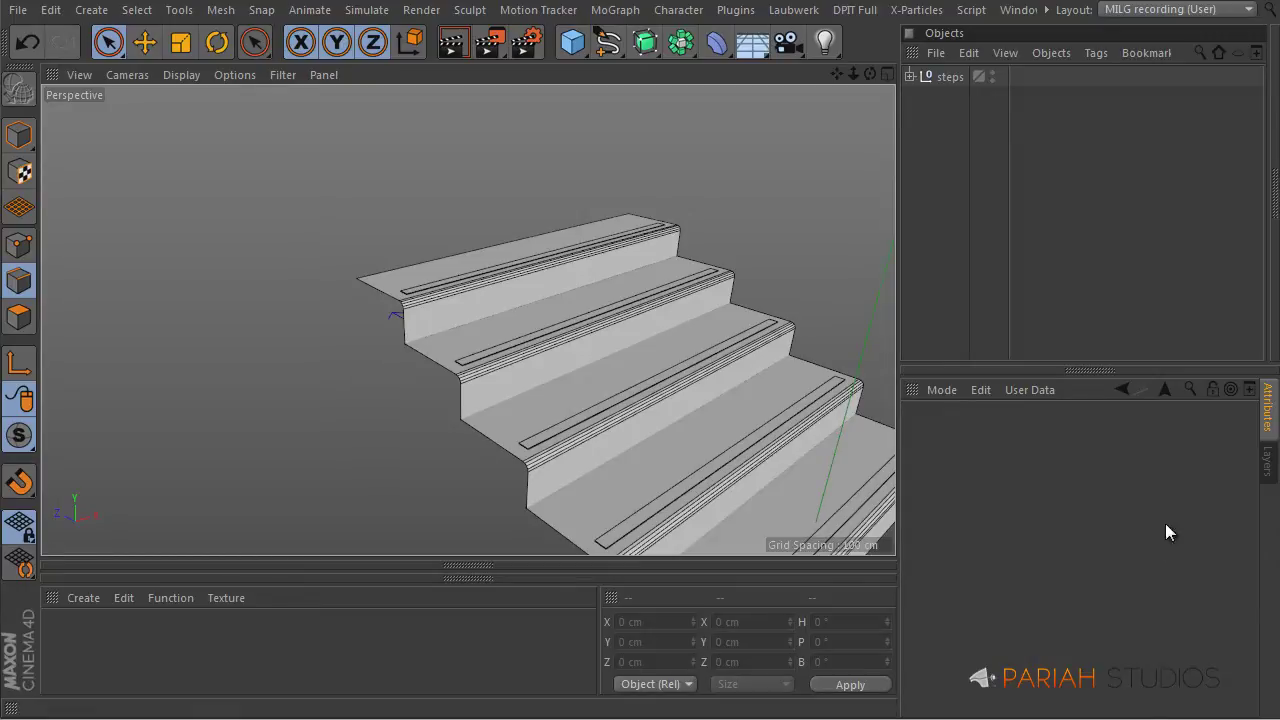
left_click_drag(516, 328, 542, 319, "alt")
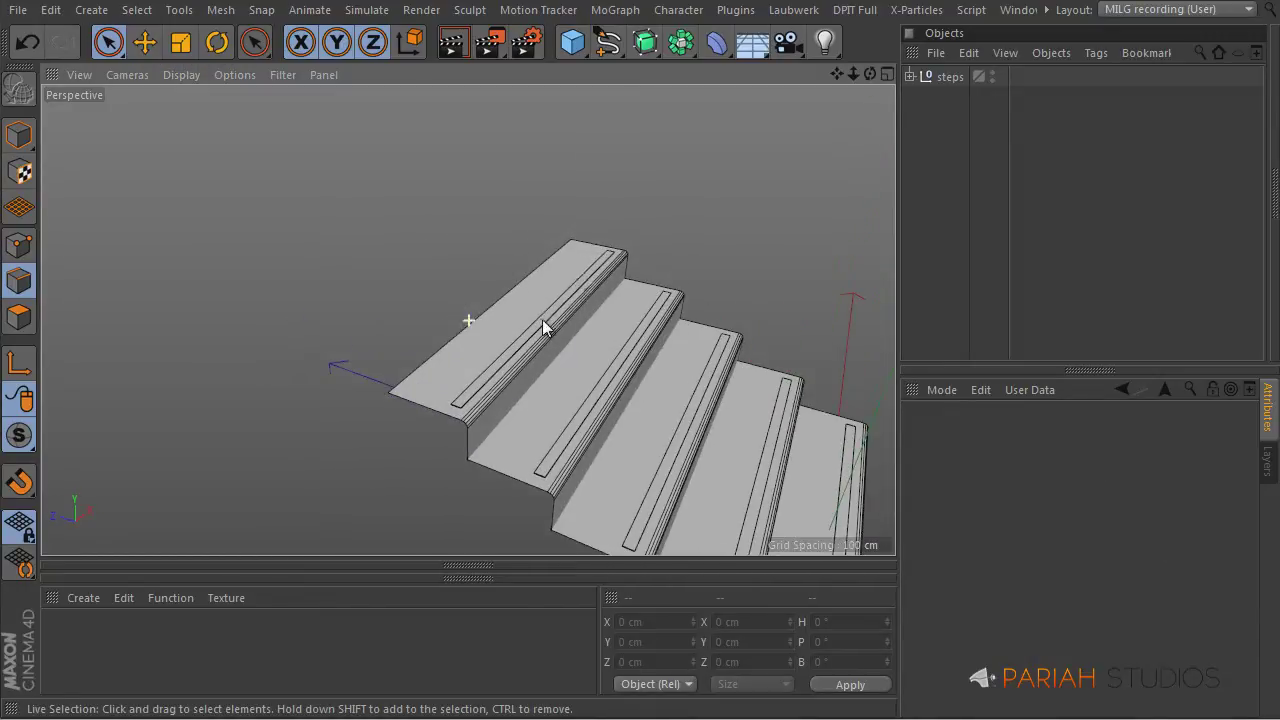
left_click_drag(519, 374, 560, 360, "alt")
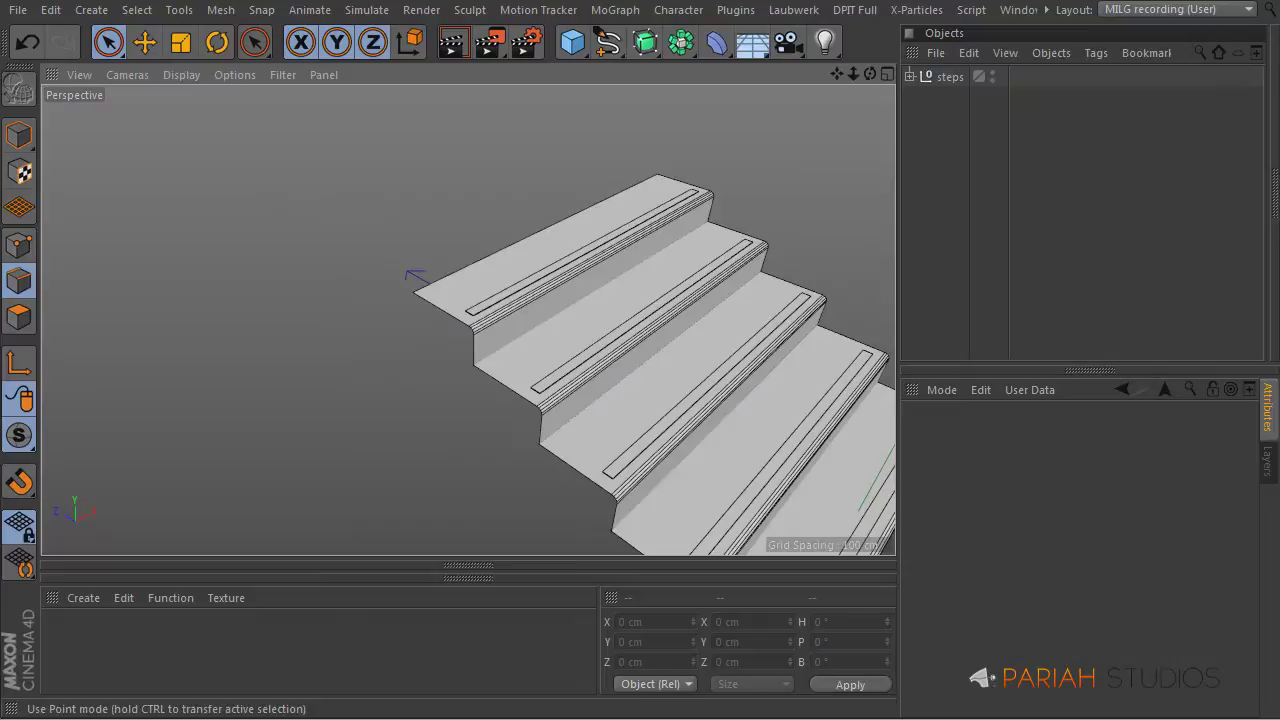
left_click(19, 316)
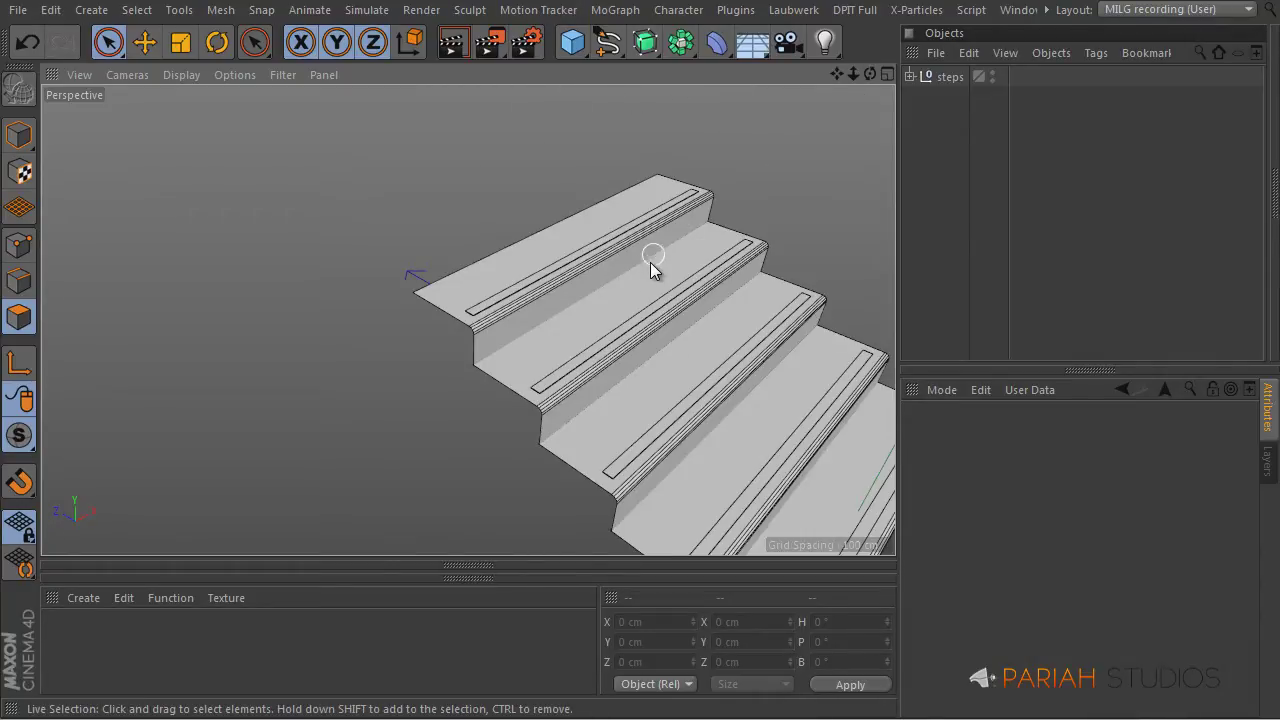
left_click_drag(650, 262, 644, 316, "alt")
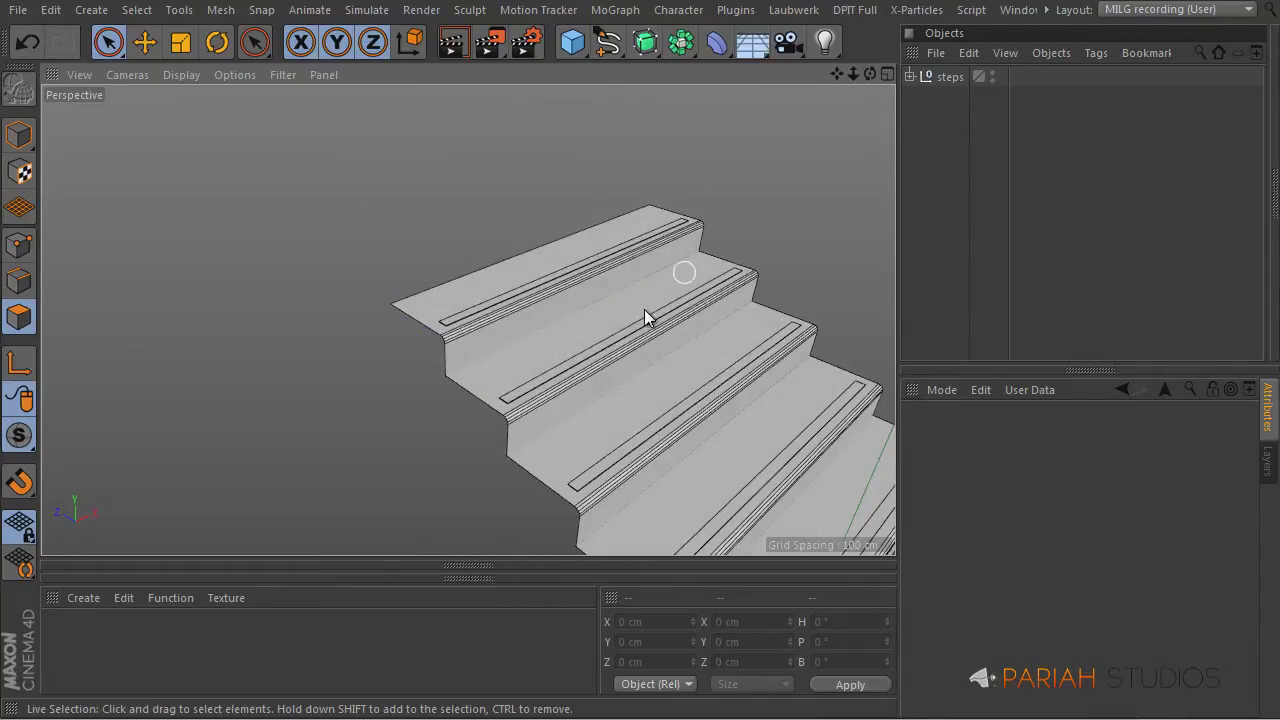
left_click(910, 76)
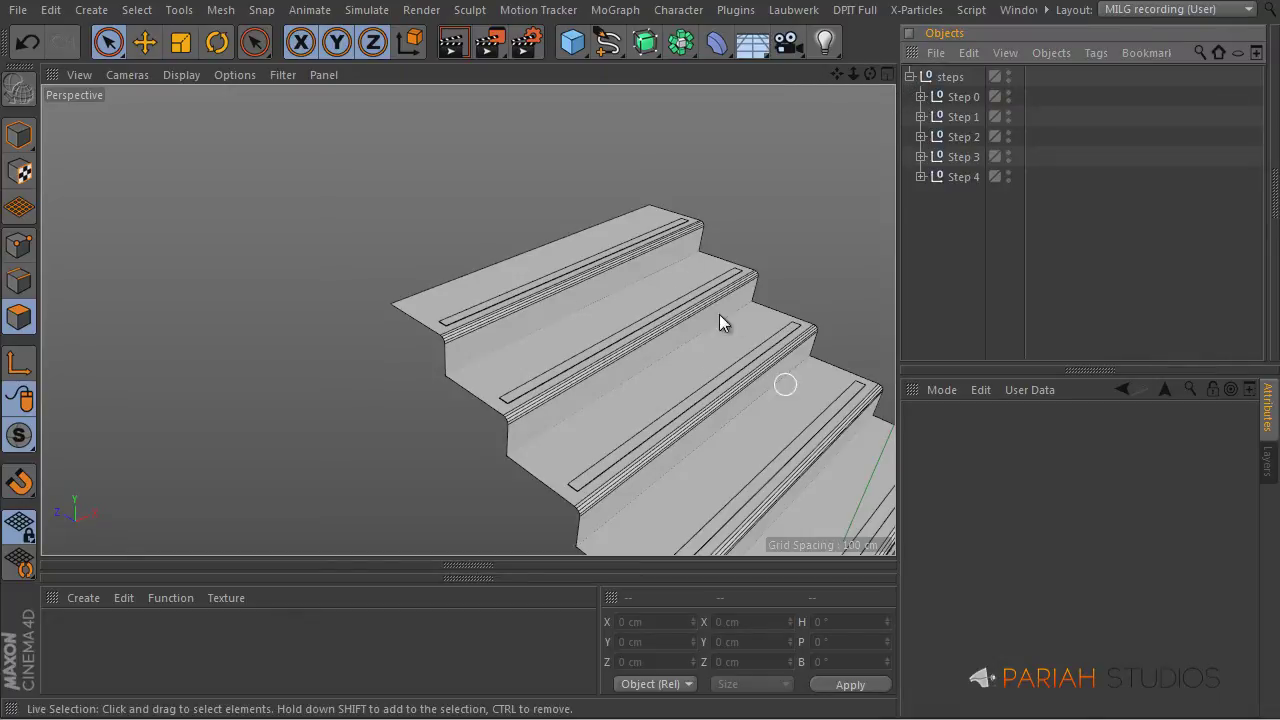
left_click(586, 352)
middle_click_drag(586, 347, 456, 312, "alt")
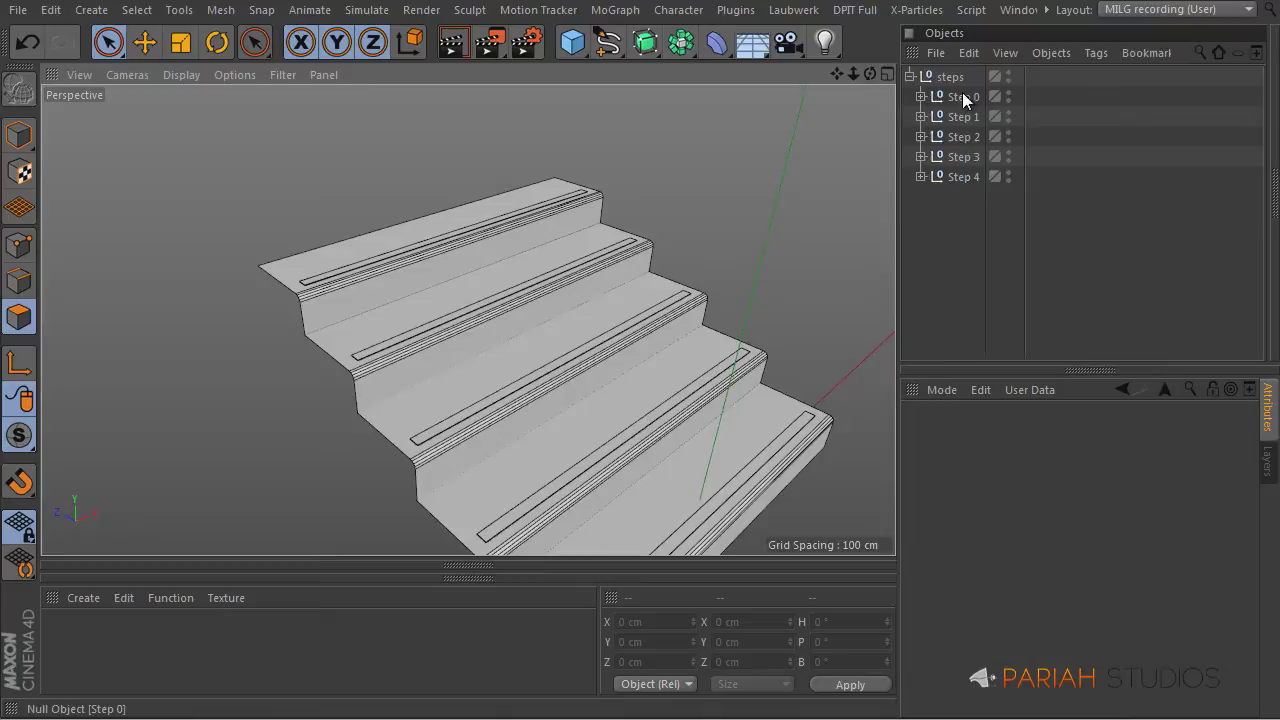
Step: Inspect the plate and step objects inside the Step 4 group at the top of the stairs
left_click(920, 176)
left_click(955, 176)
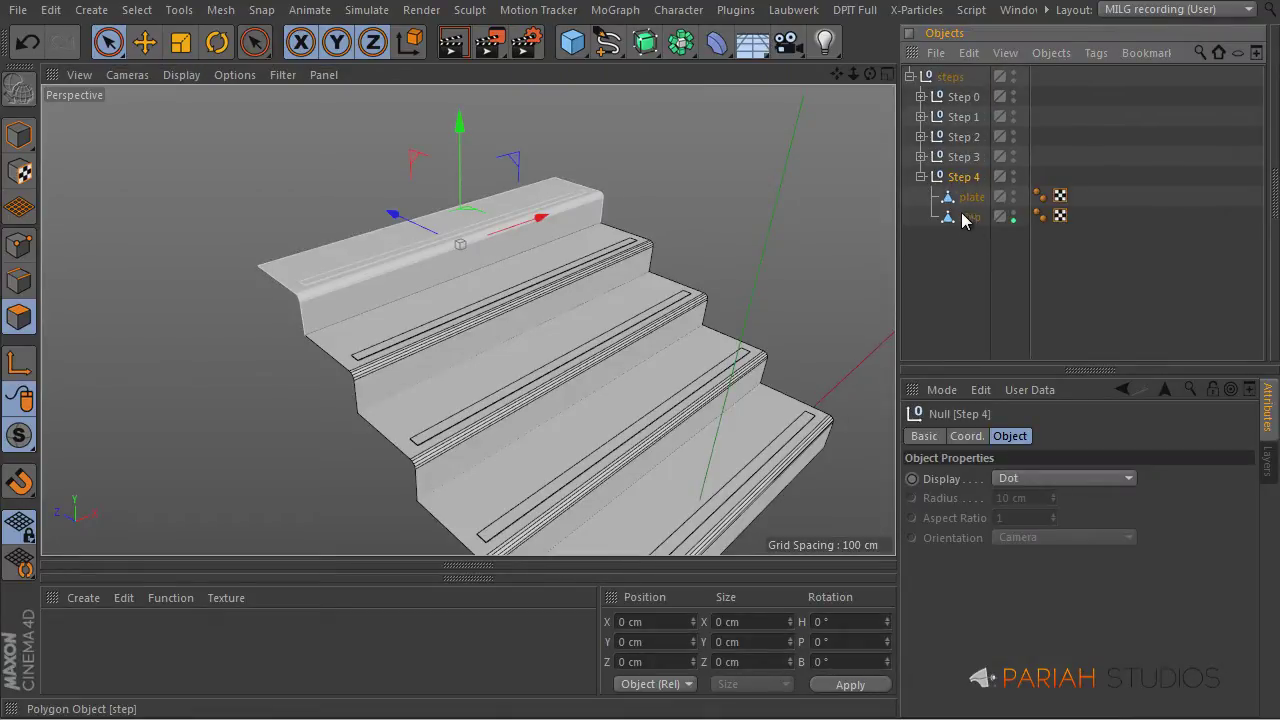
scroll(423, 223, "up", 6)
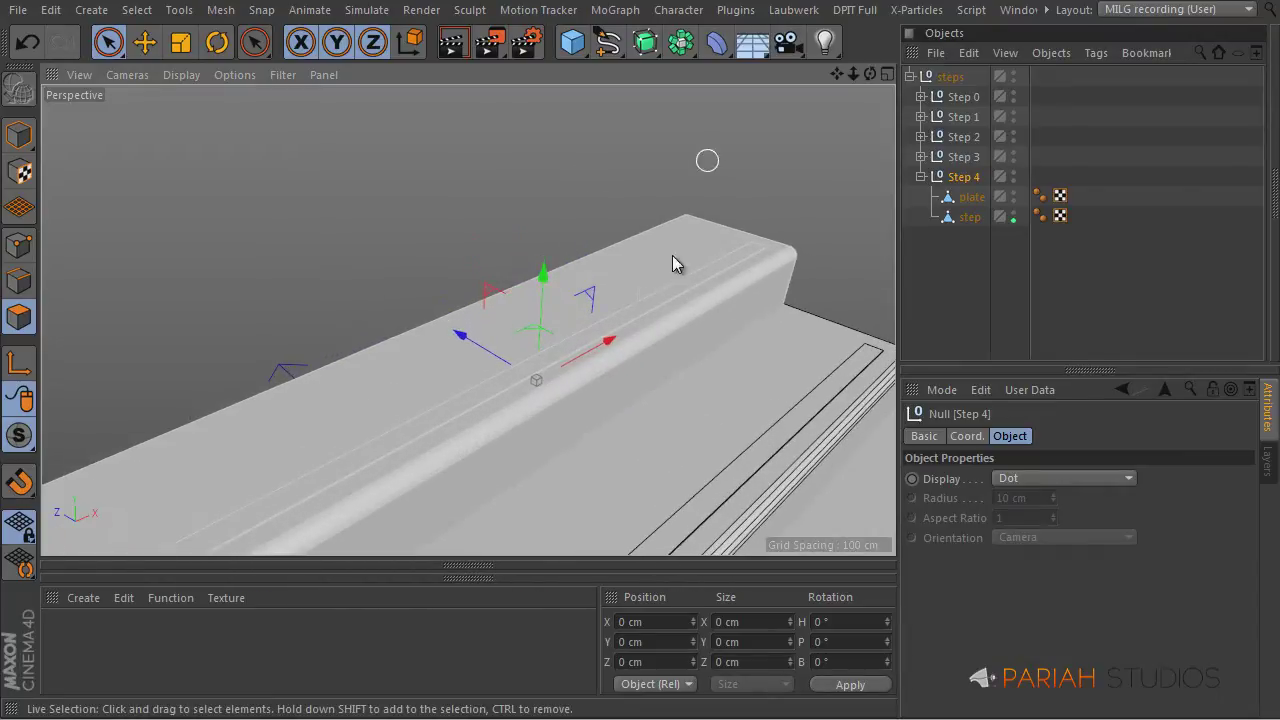
left_click(966, 217)
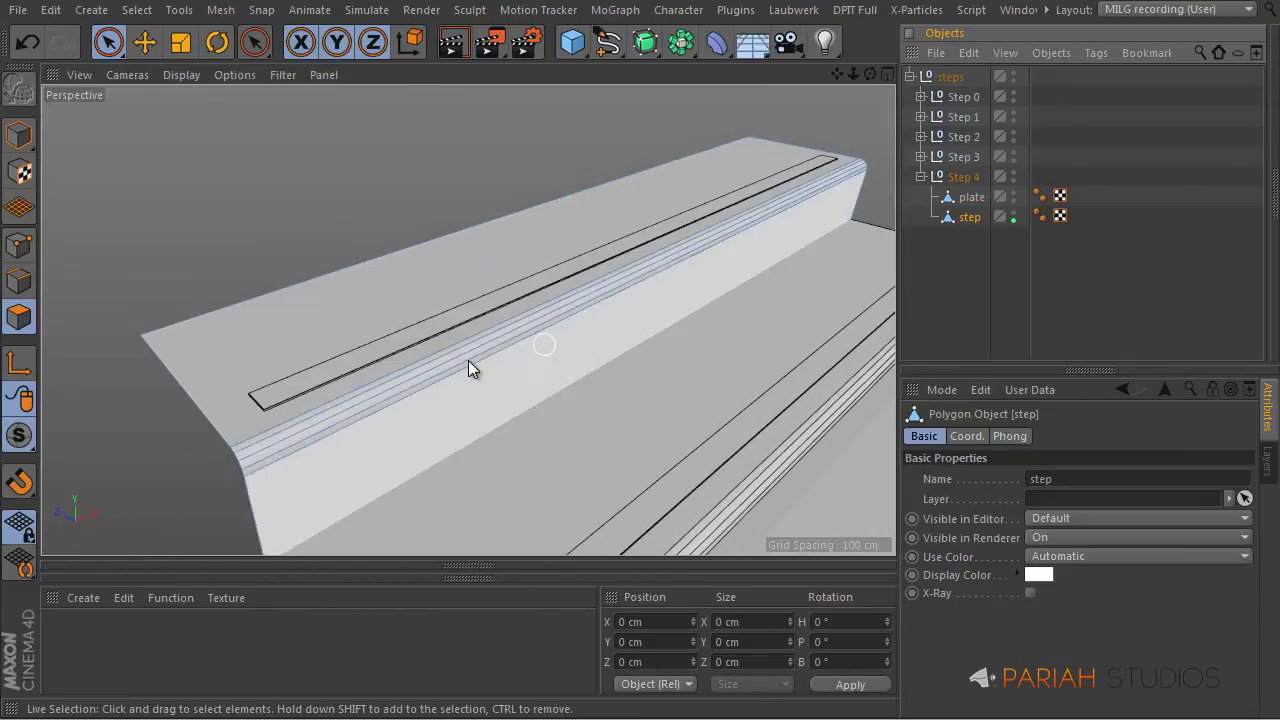
left_click_drag(472, 368, 525, 346, "alt")
left_click(966, 199)
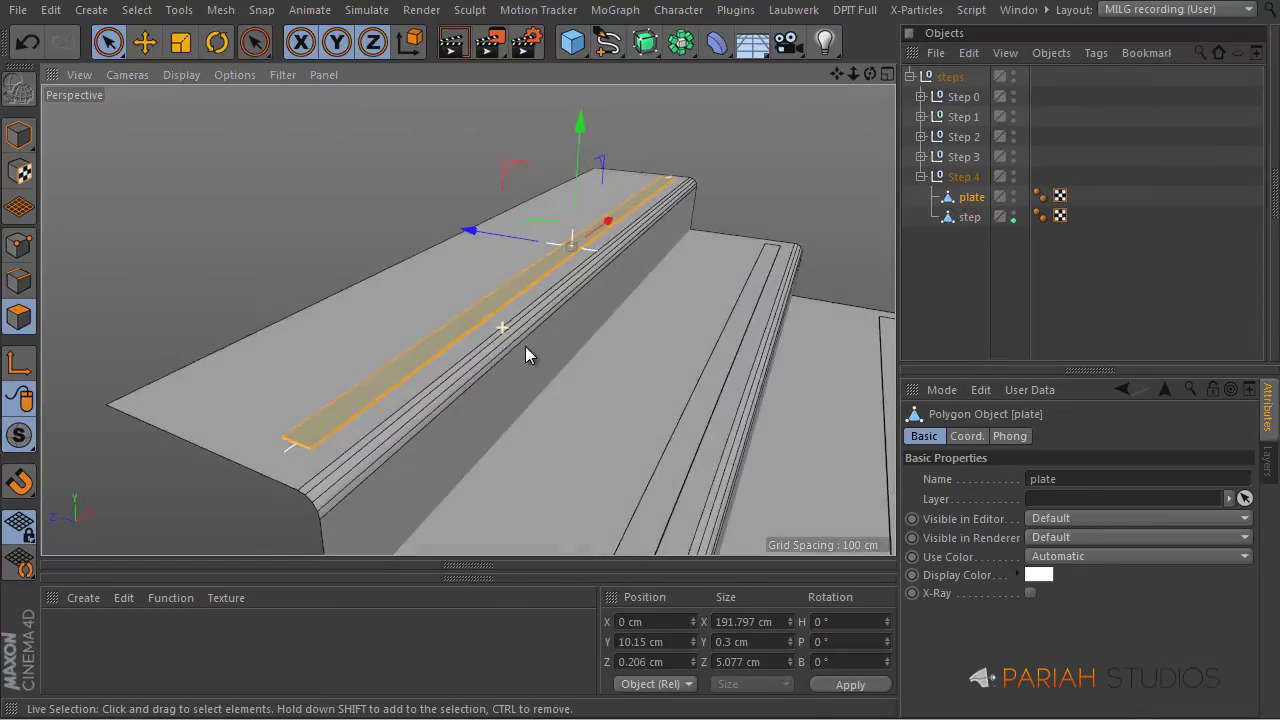
left_click(814, 146)
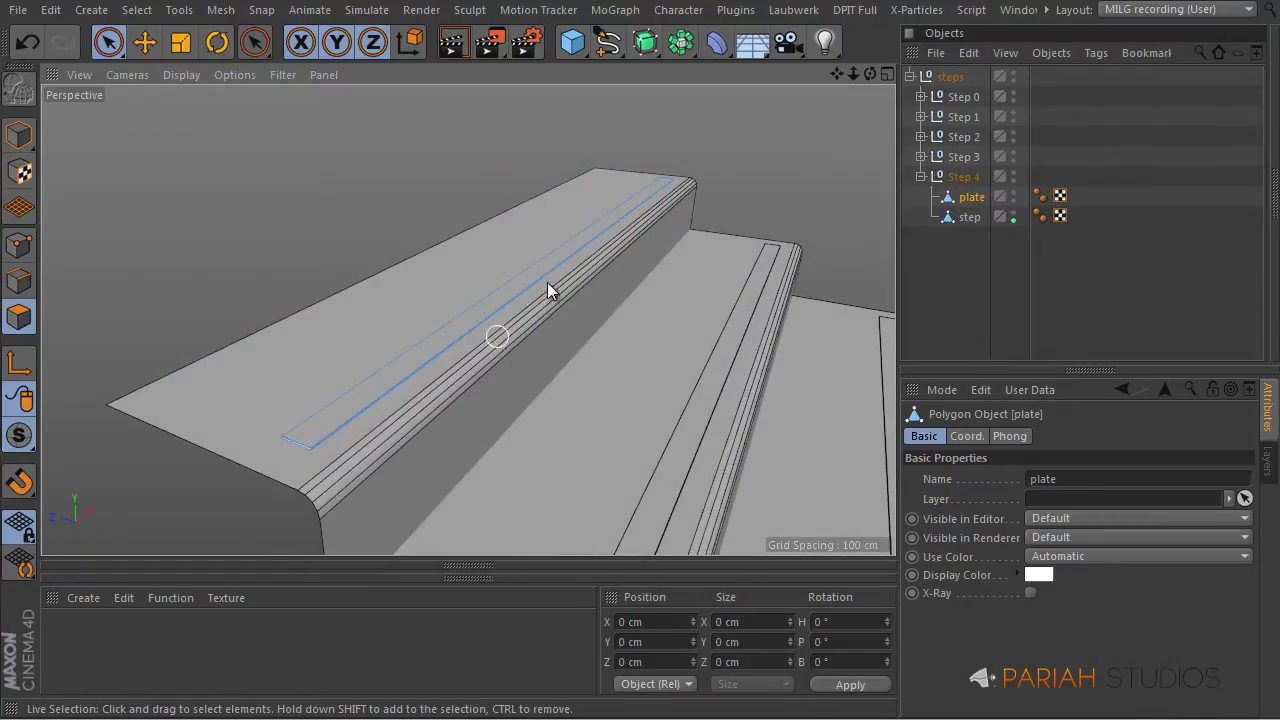
left_click_drag(600, 306, 662, 276, "alt")
left_click(966, 214)
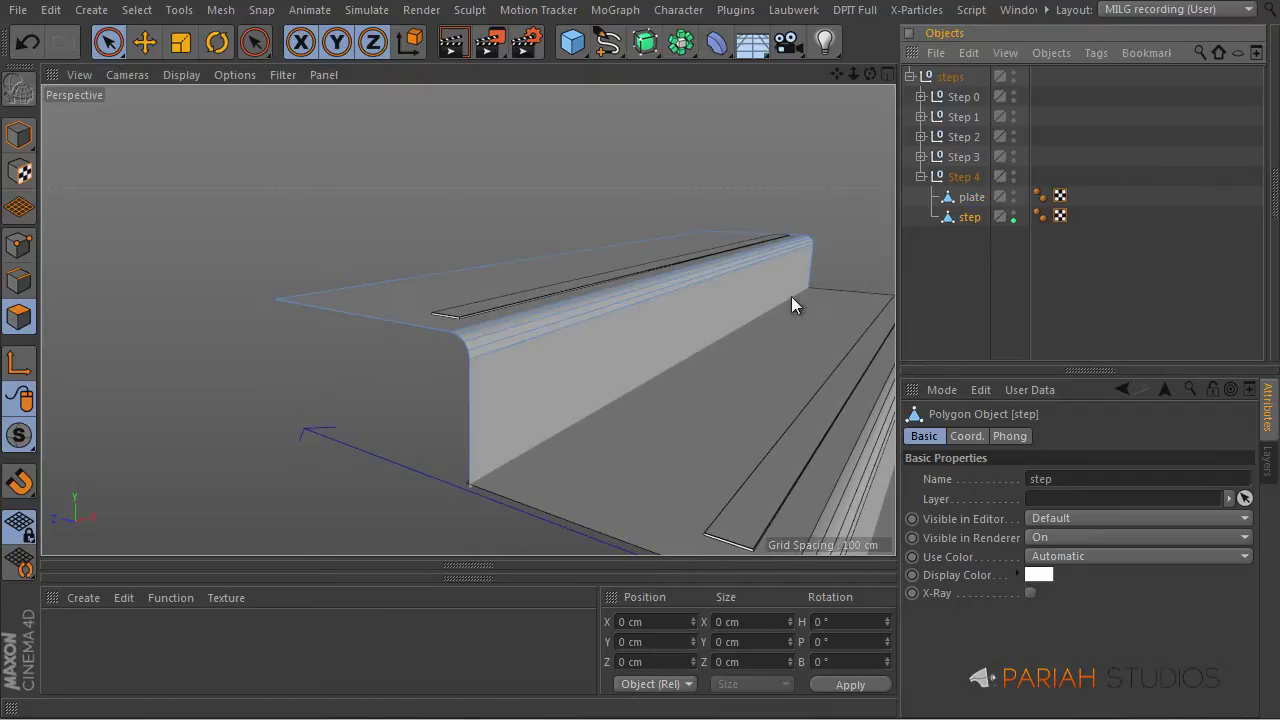
left_click_drag(791, 305, 689, 357, "alt")
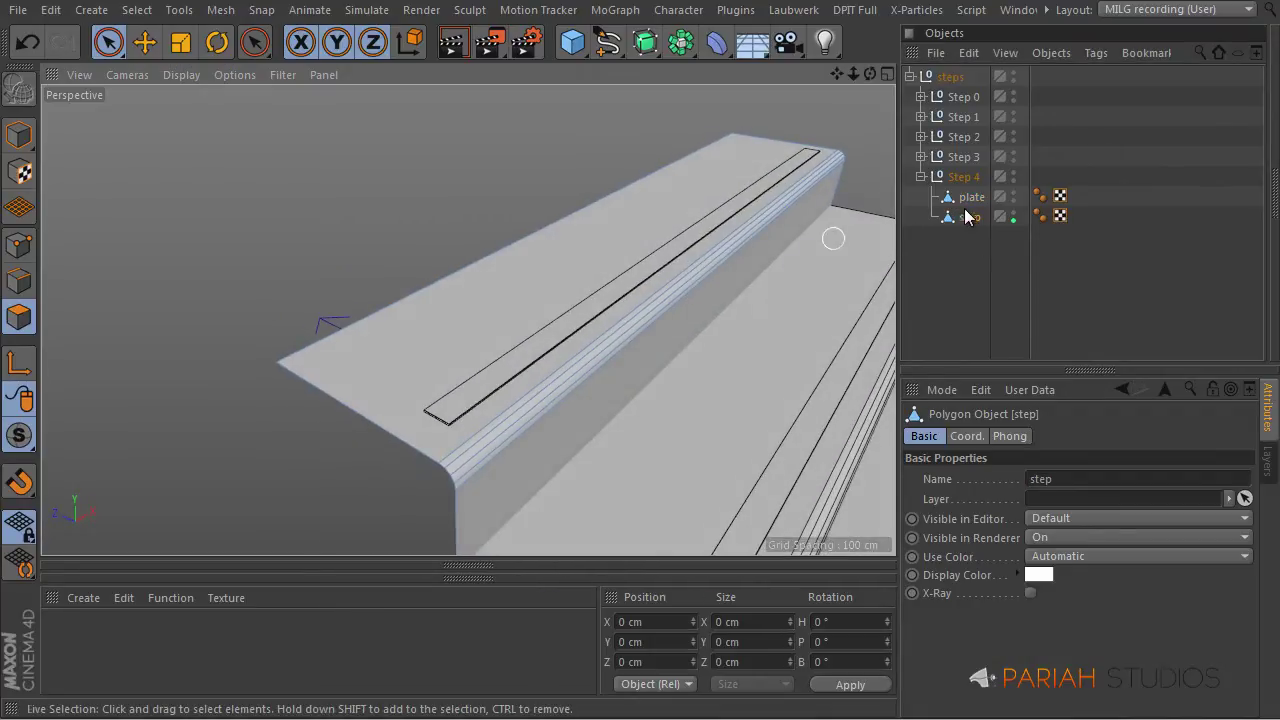
Step: Collapse the Step 4 group and make a copy of it
left_click(921, 177)
left_click(962, 177)
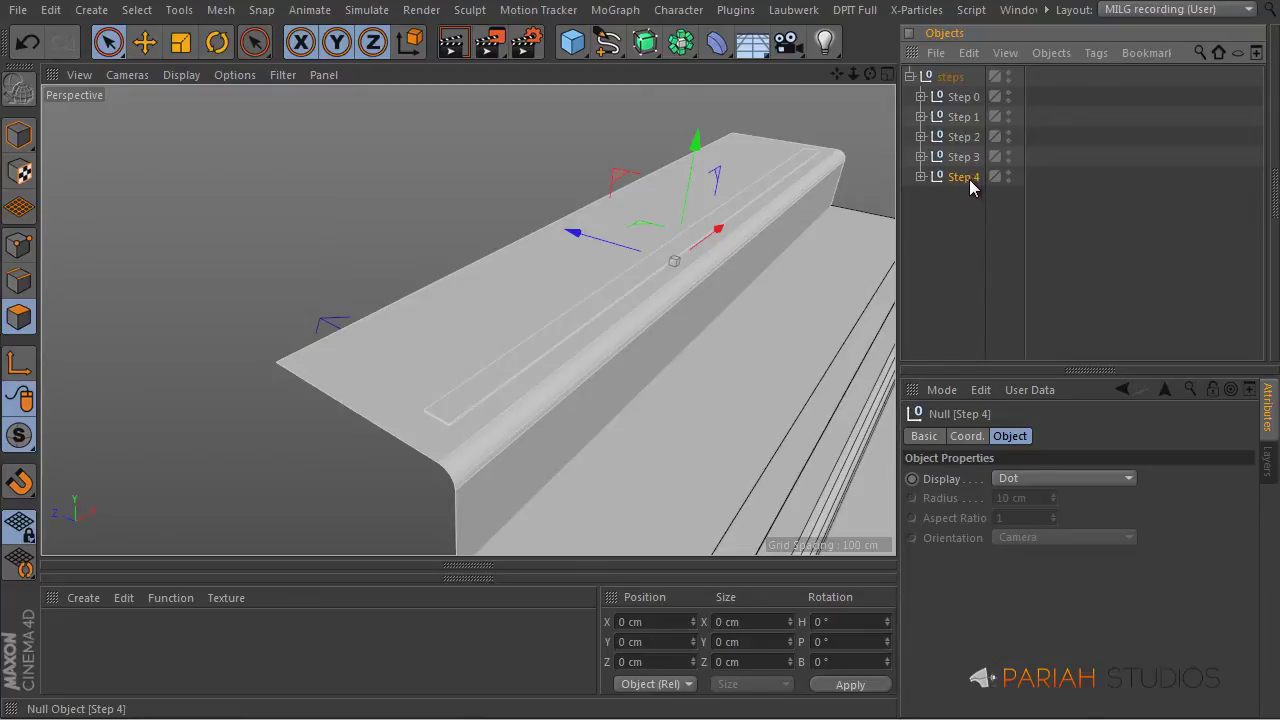
key("ctrl+c")
key("ctrl+v")
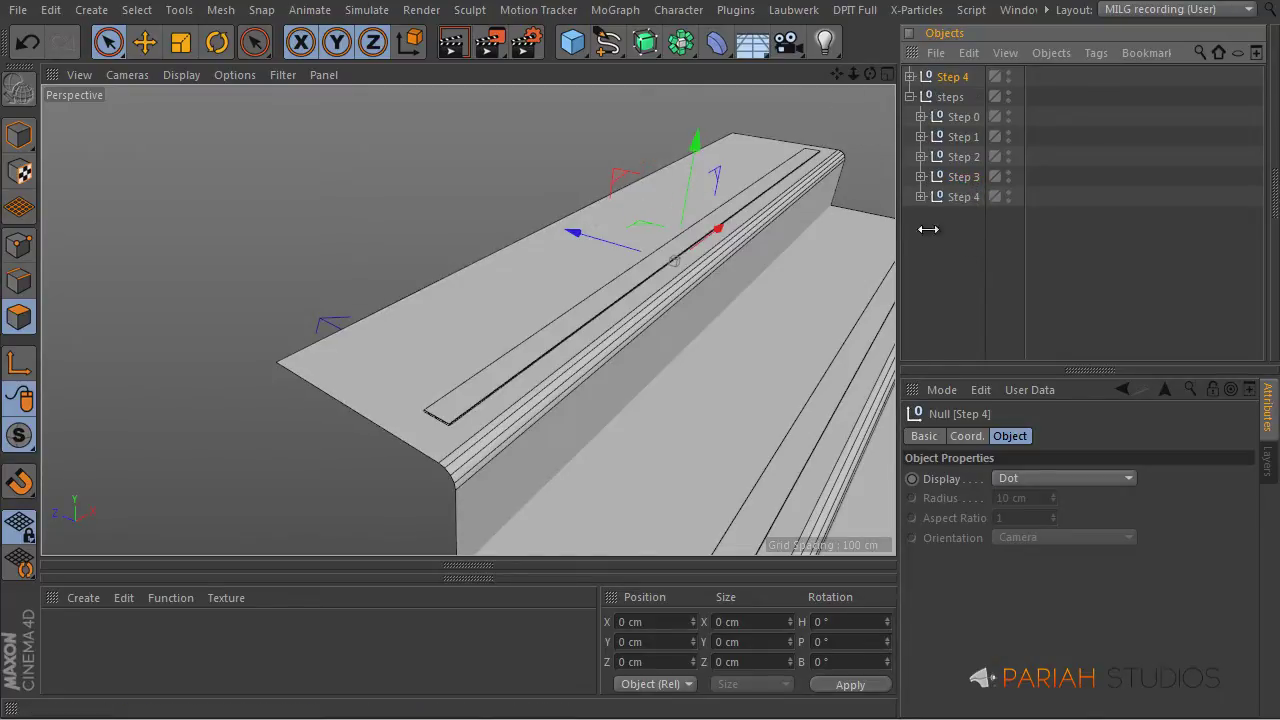
Step: Move the copied step back and up so its riser sits on the back edge of the original top tread
left_click_drag(575, 231, 468, 225)
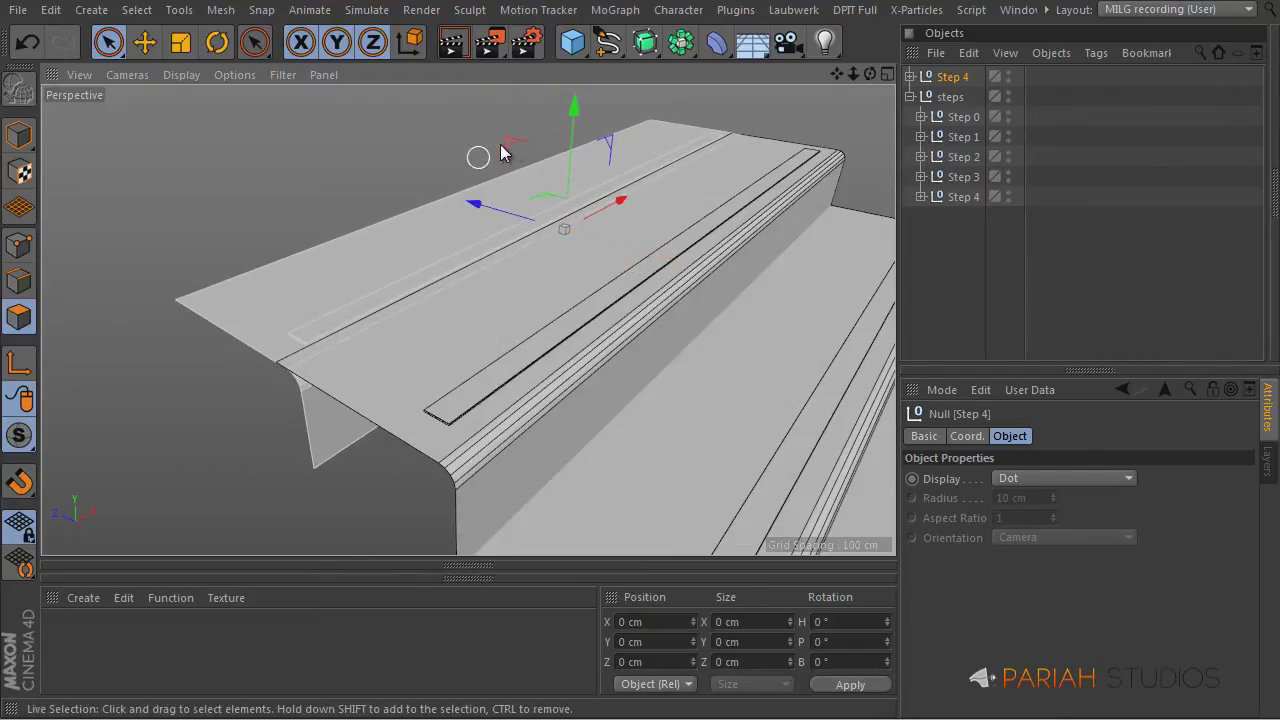
left_click_drag(568, 142, 579, 68)
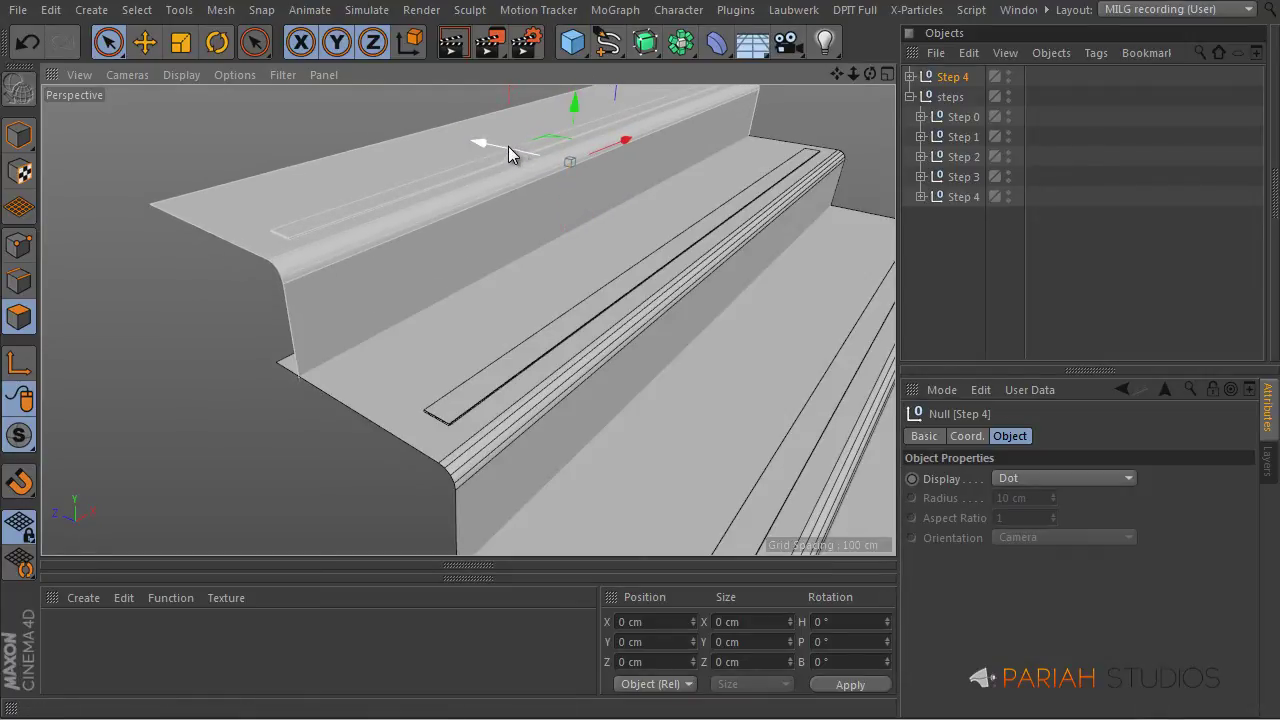
left_click_drag(508, 146, 501, 144)
Step: Rename the copied group Step 5 and place it inside the steps group below Step 4
middle_click_drag(468, 321, 631, 508, "alt")
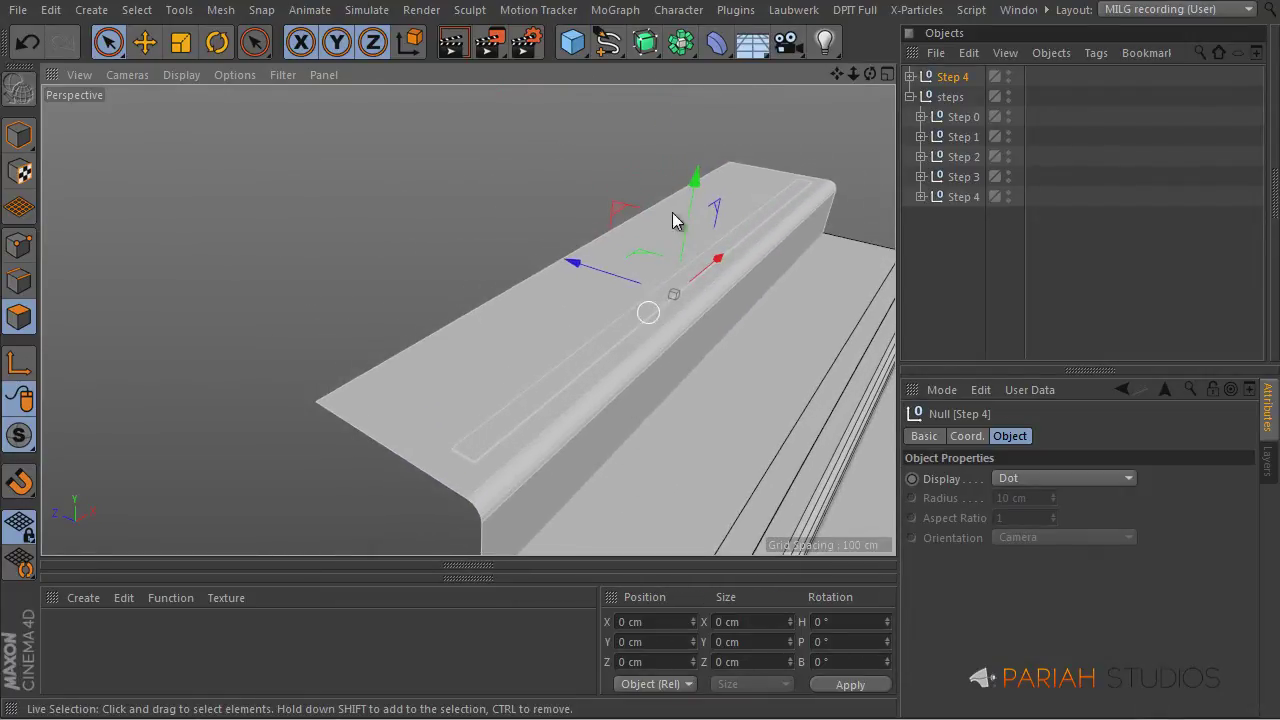
double_click(957, 76)
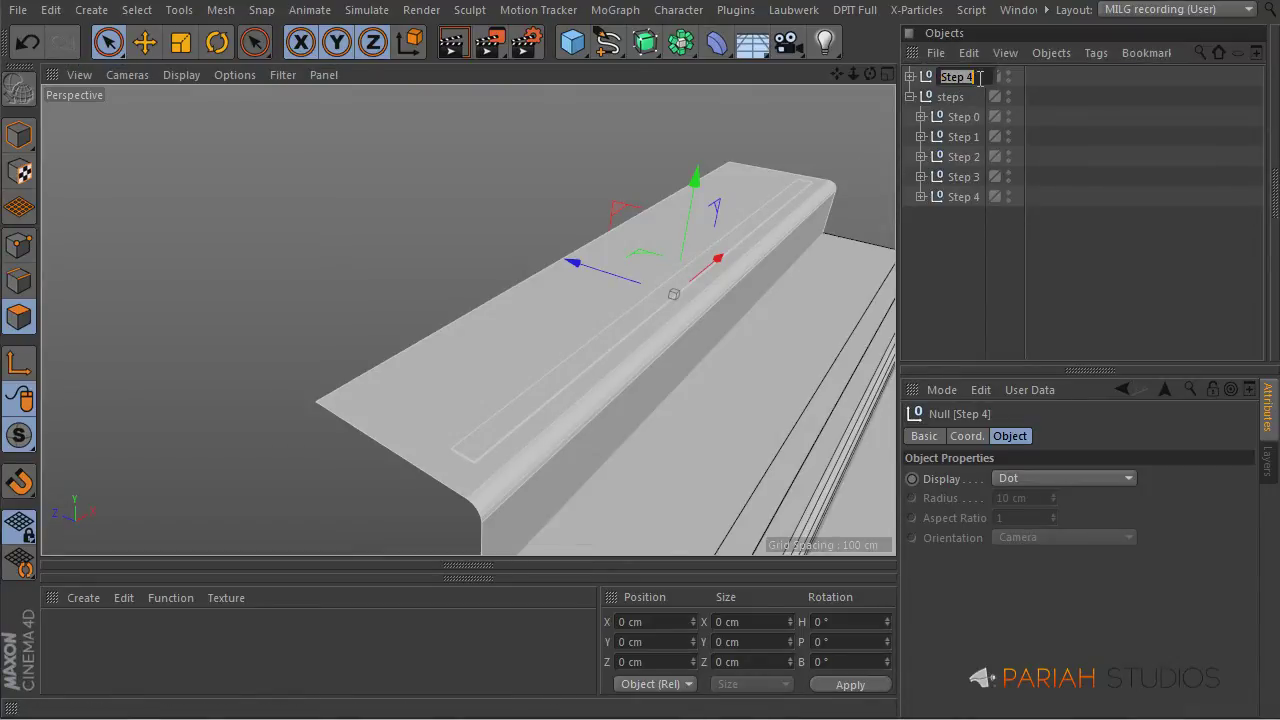
type("Step 5")
key("Return")
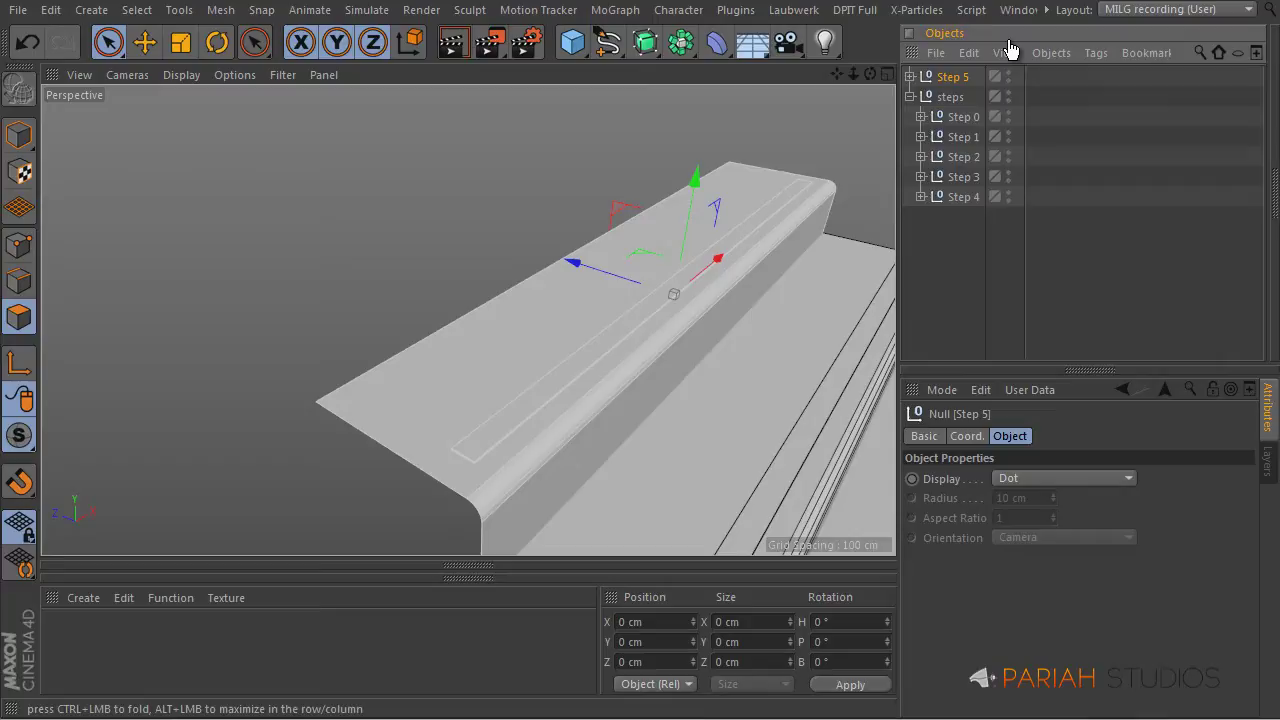
left_click_drag(962, 80, 962, 206)
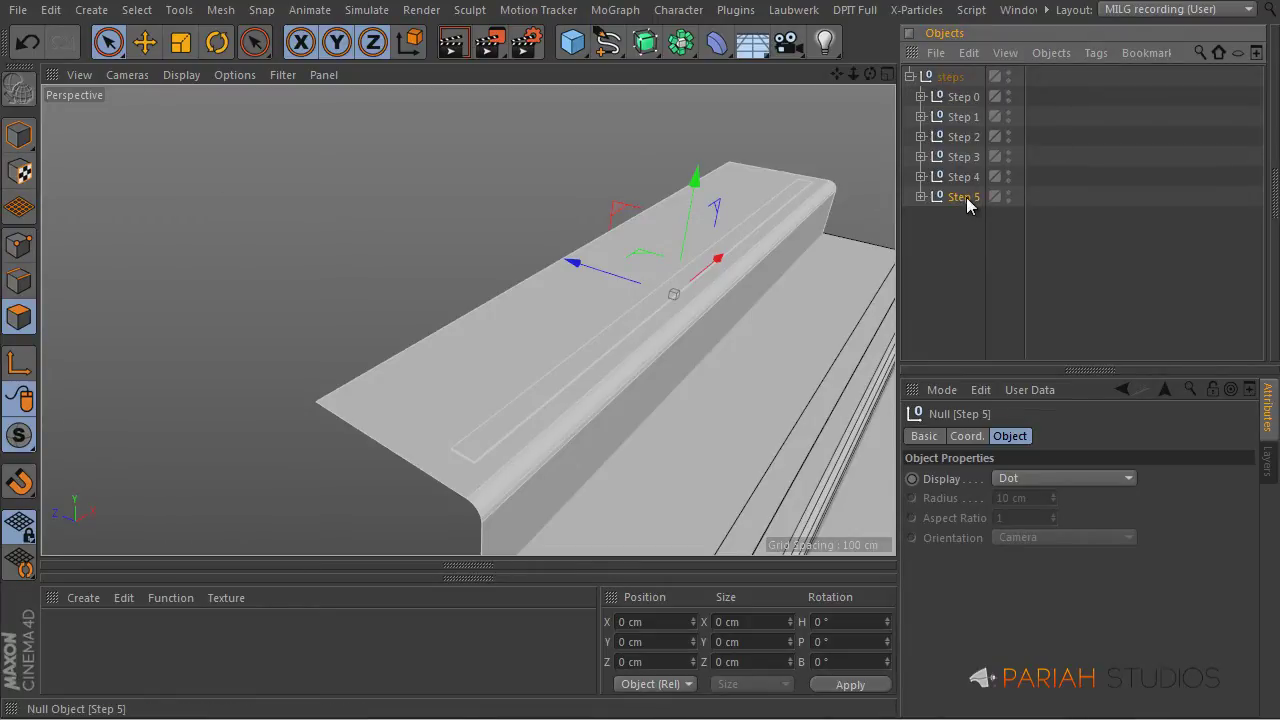
Step: Duplicate Step 5 within the steps group and rename the copy Step 6
left_click_drag(968, 197, 966, 214, "ctrl")
double_click(972, 216)
left_click(989, 217)
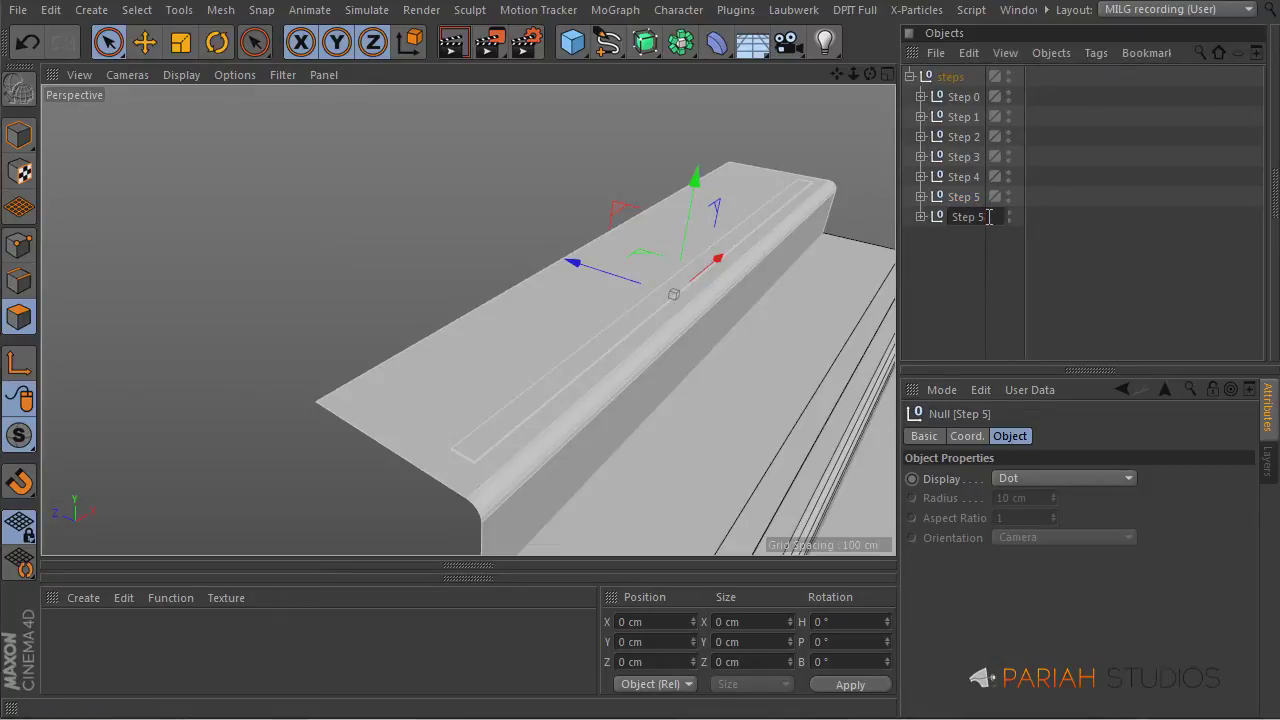
key("BackSpace")
type("6")
key("Return")
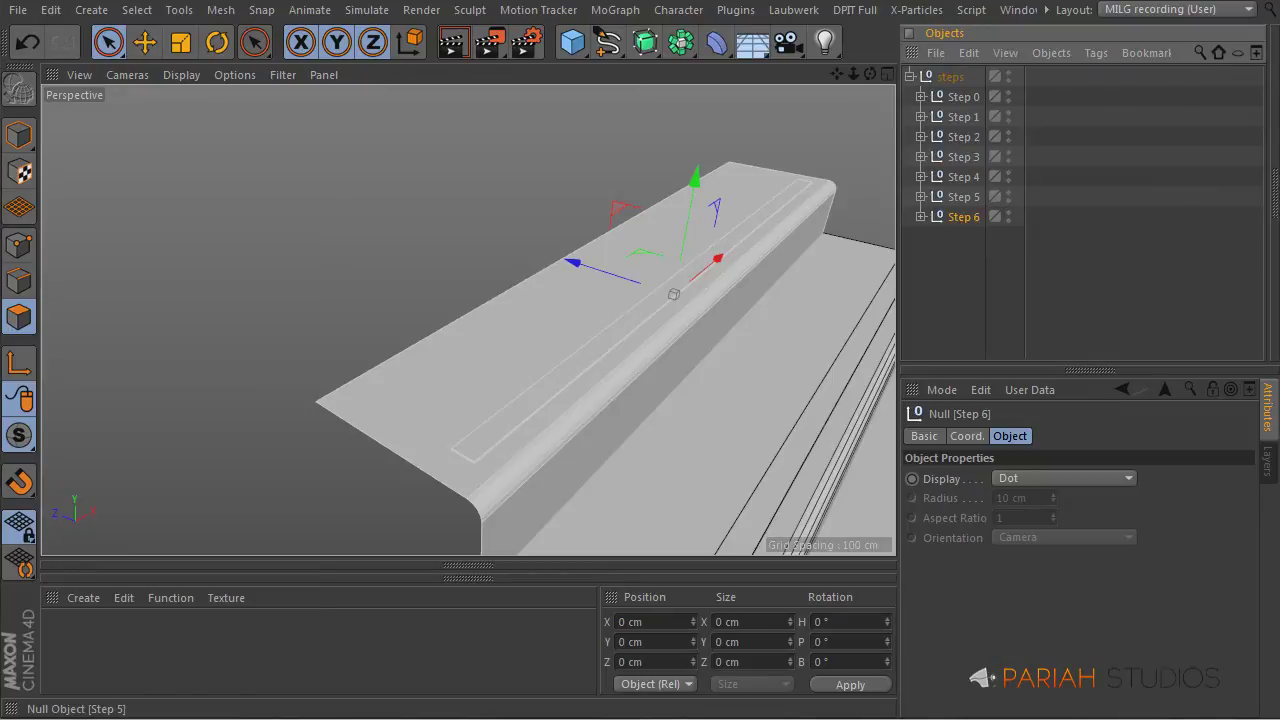
Step: Move Step 6 back and up so its riser meets the back edge of Step 5's tread
left_click_drag(571, 266, 510, 178, "alt")
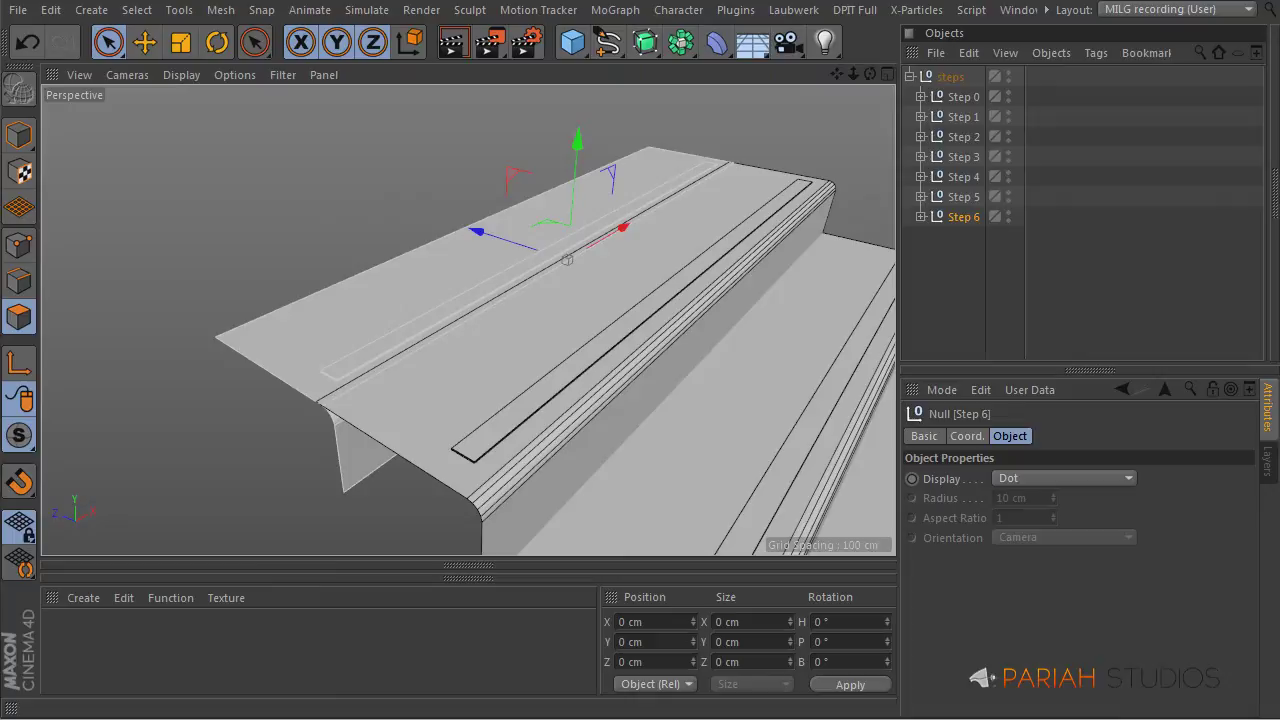
left_click_drag(575, 143, 579, 74)
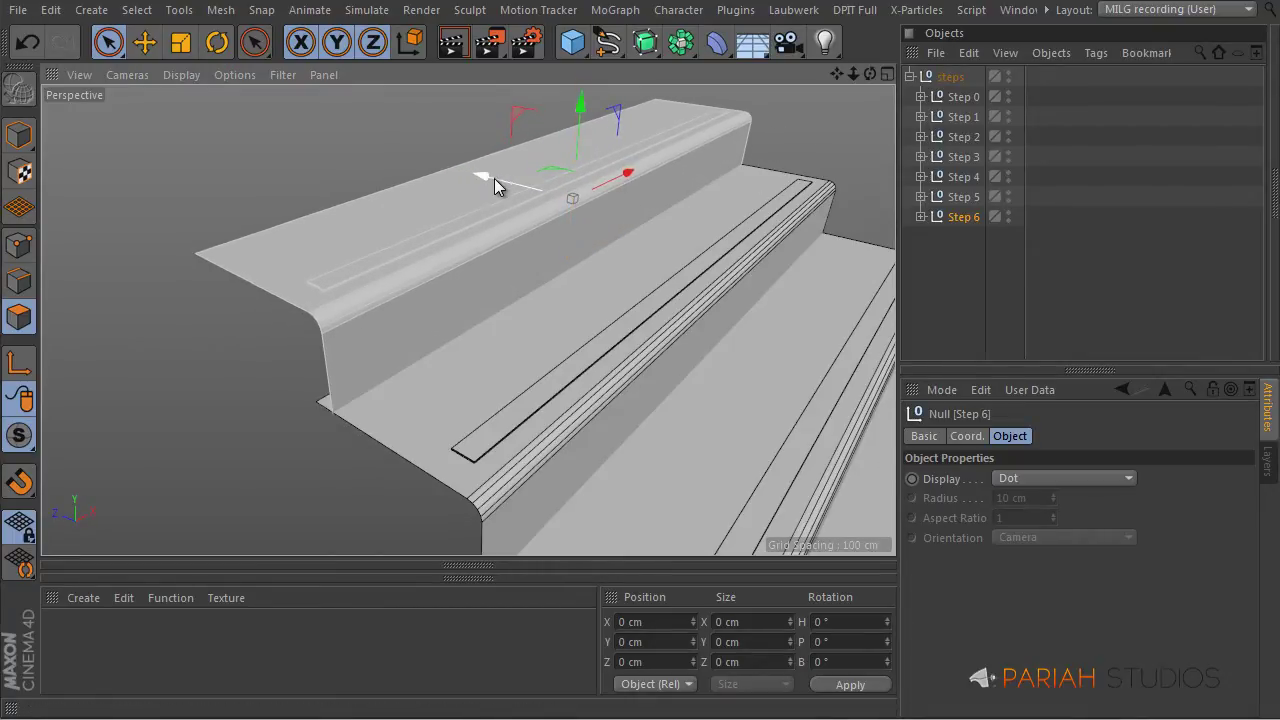
left_click_drag(477, 173, 467, 165)
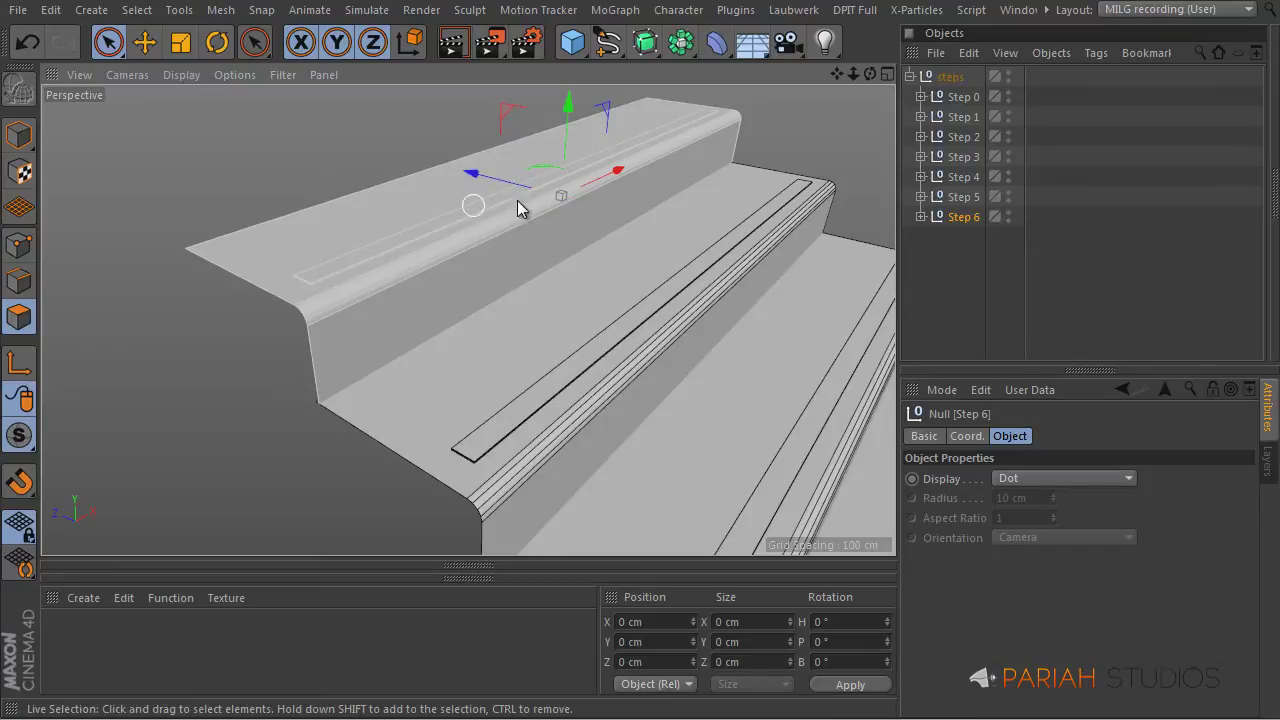
Step: Duplicate Step 6 and move the copy back and up until its riser meets the back edge of Step 6's tread
middle_click_drag(494, 234, 587, 381, "alt")
left_click_drag(586, 383, 578, 349, "alt")
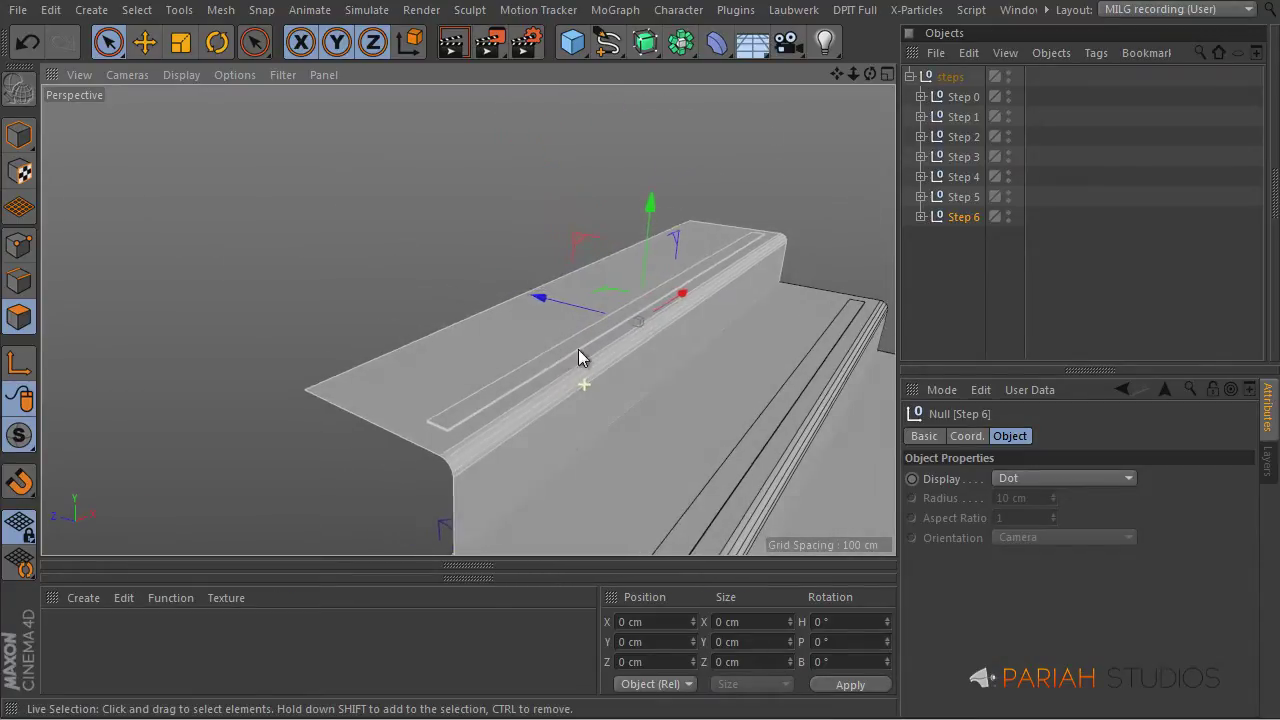
middle_click_drag(574, 346, 572, 312, "alt")
left_click_drag(573, 320, 590, 295, "alt")
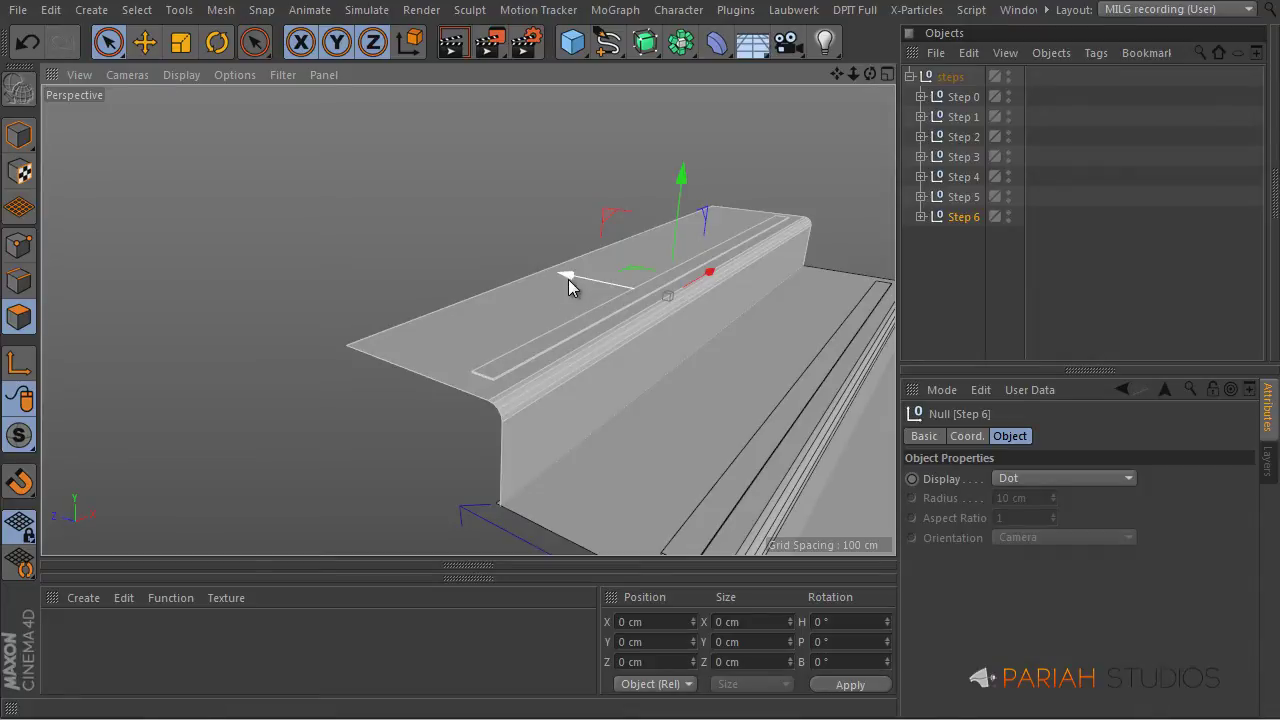
left_click_drag(568, 279, 472, 267, "ctrl")
left_click_drag(569, 141, 570, 99)
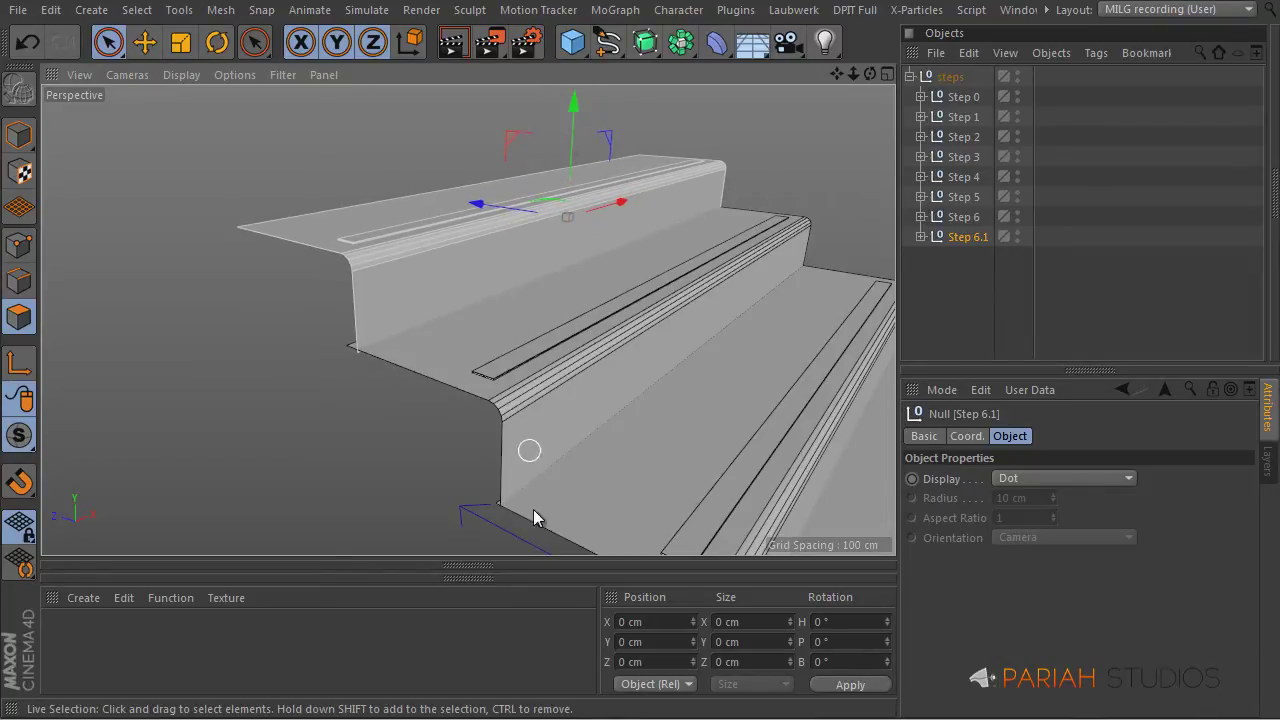
left_click_drag(480, 204, 506, 206)
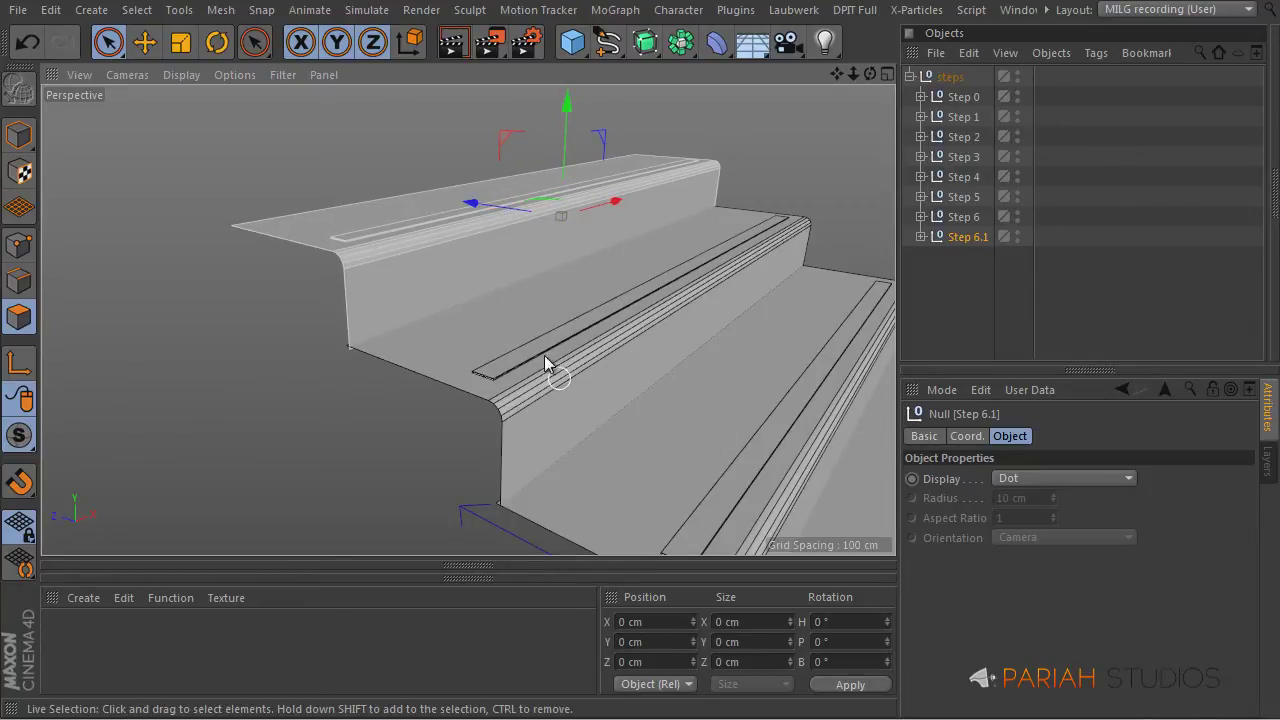
Step: Extrude the back edge of the step object in Step 6.1 rearward in three segments, out to about Z 110 cm
left_click_drag(664, 329, 559, 411, "alt")
scroll(536, 426, "up", 6)
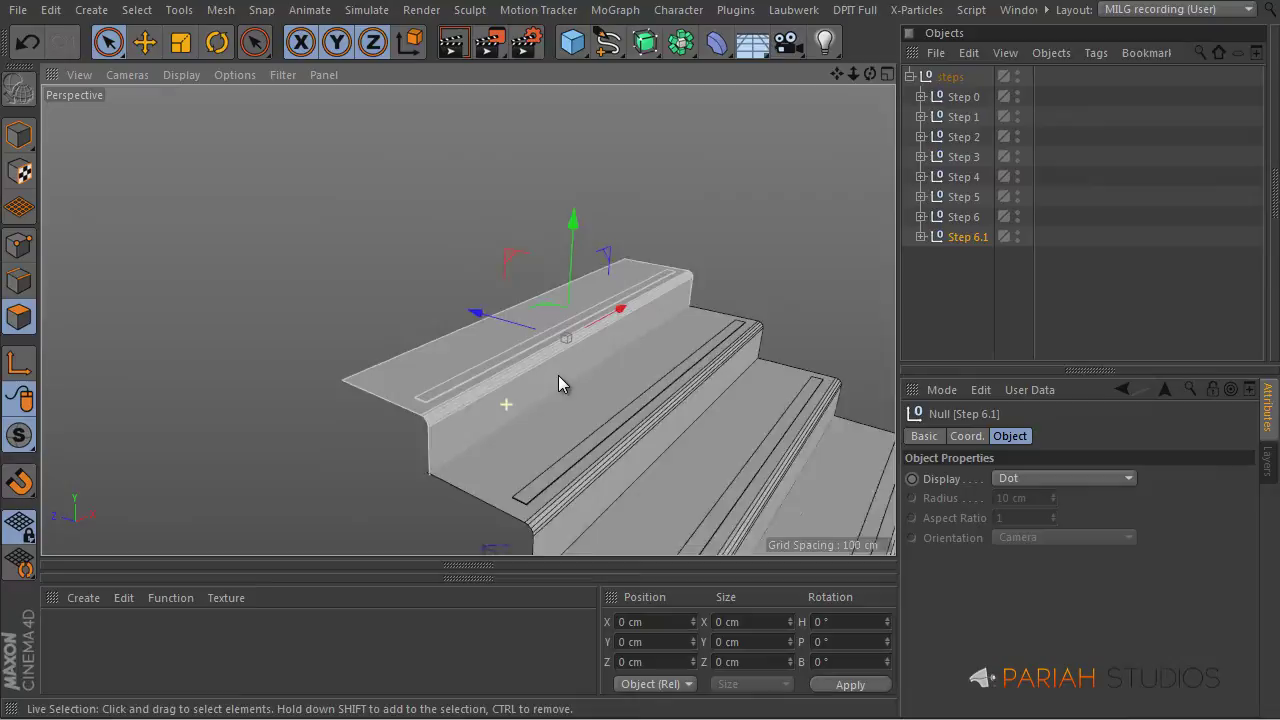
scroll(558, 382, "up", 1)
left_click(921, 236)
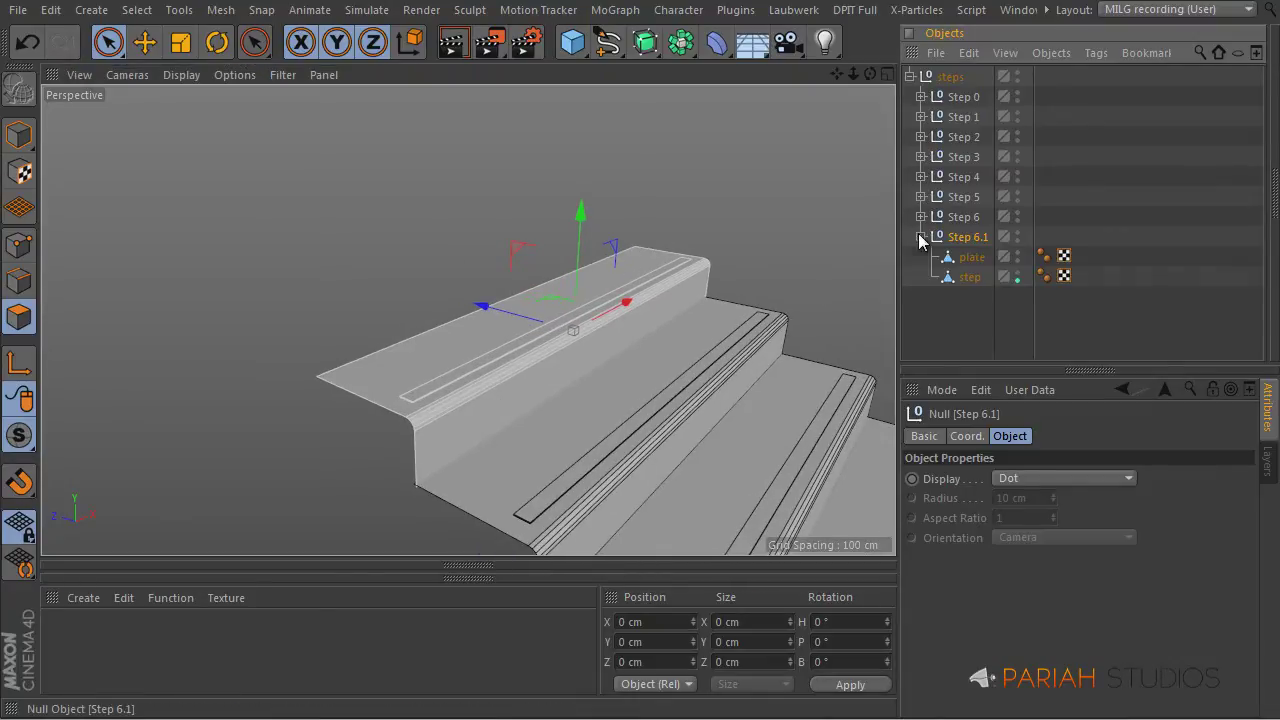
left_click(967, 278)
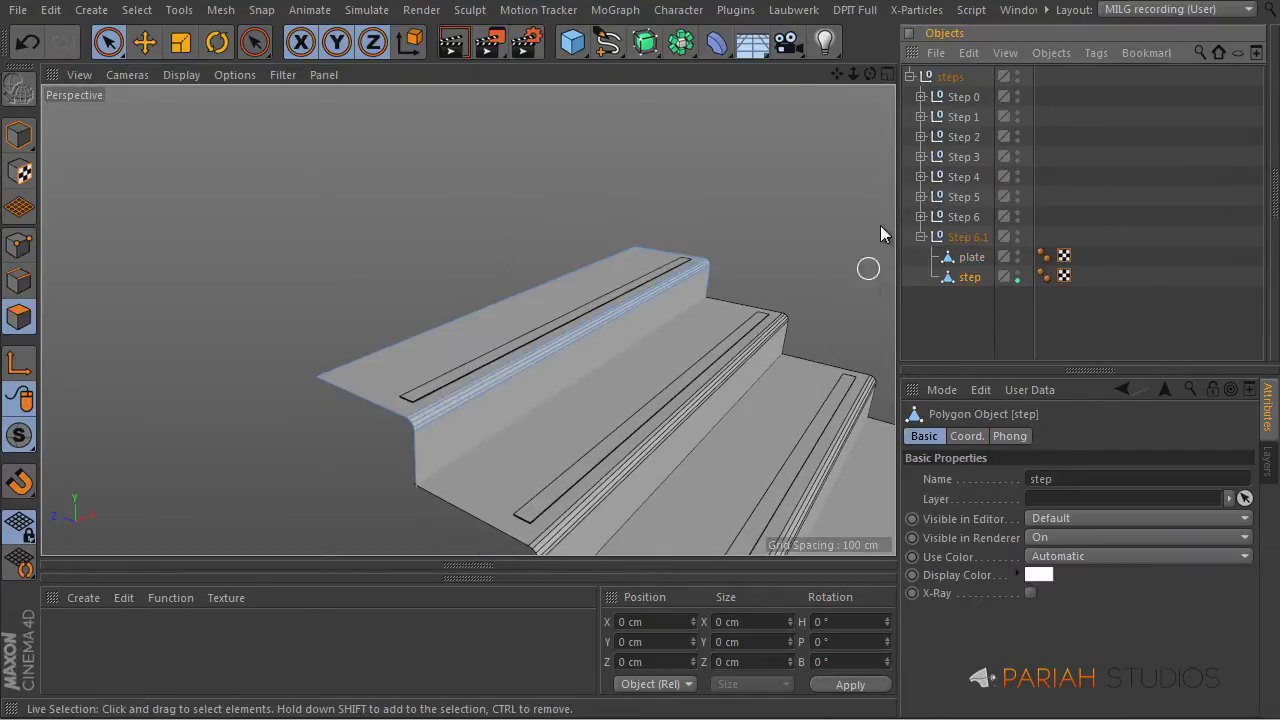
left_click(19, 281)
left_click(413, 340)
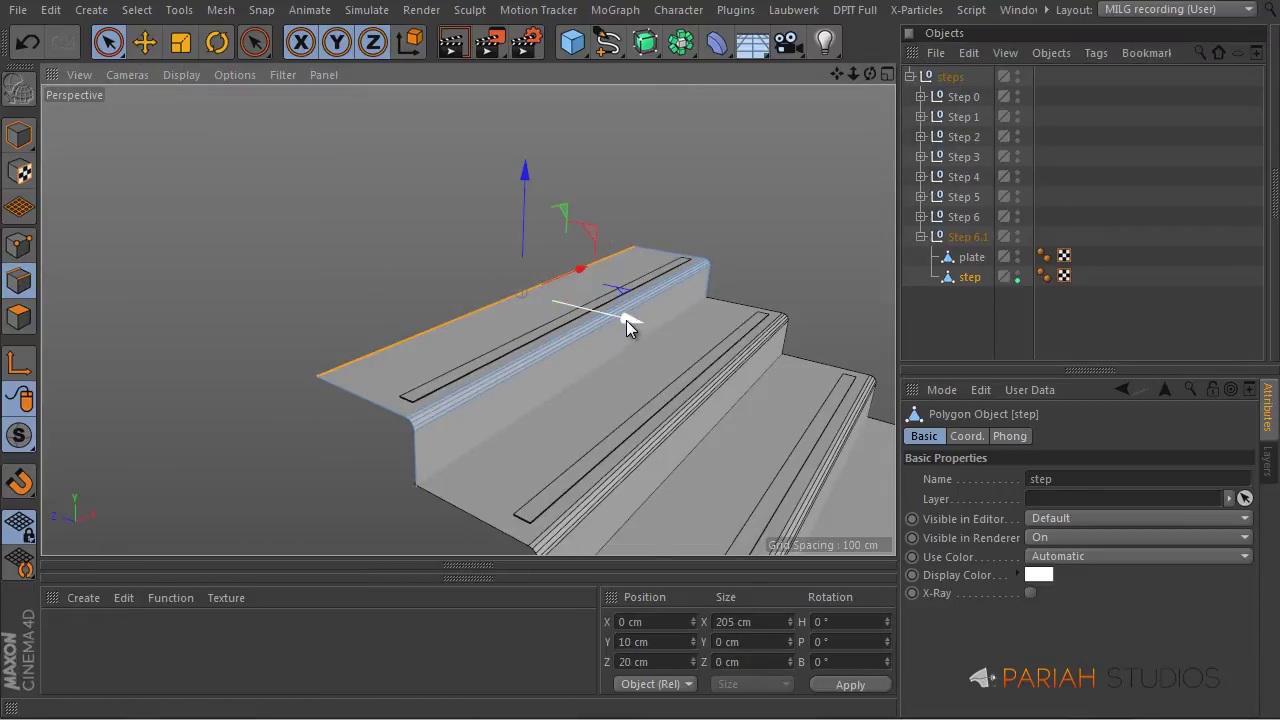
left_click_drag(626, 320, 540, 318)
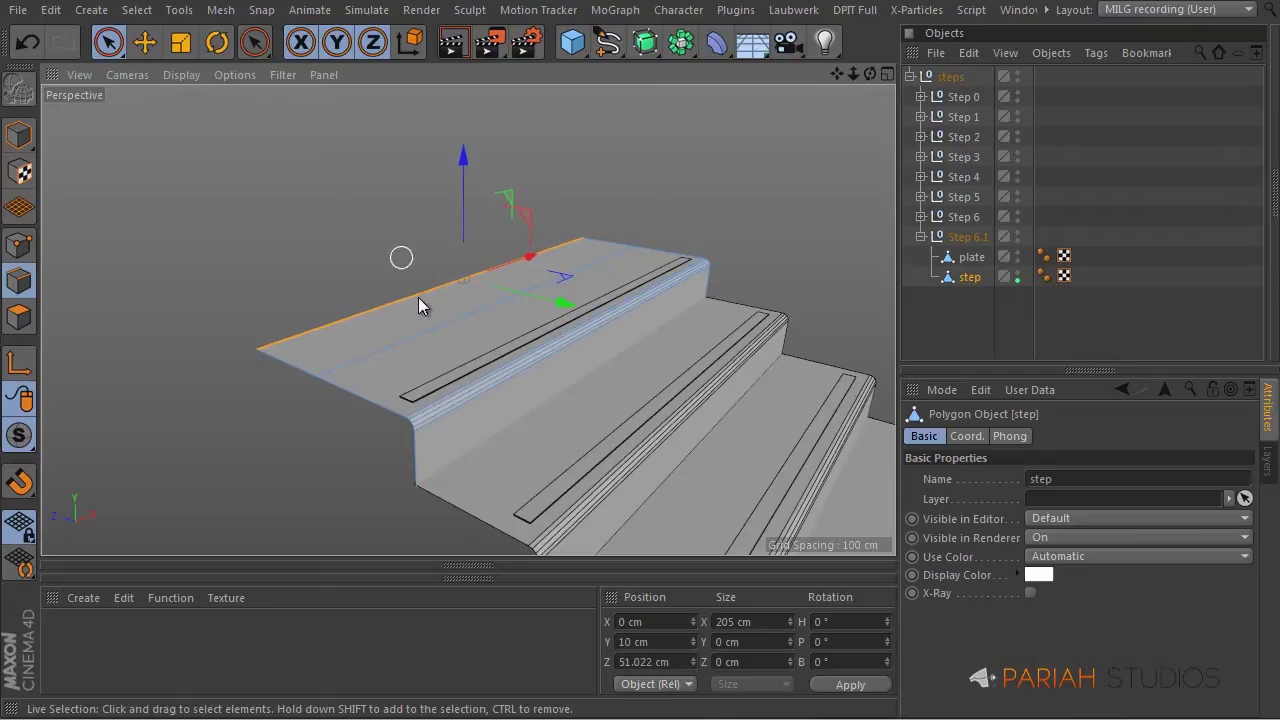
mouse_move(418, 297)
left_mouse_down("alt")
mouse_move(395, 407)
mouse_move(439, 358)
mouse_move(400, 434)
left_mouse_up("alt")
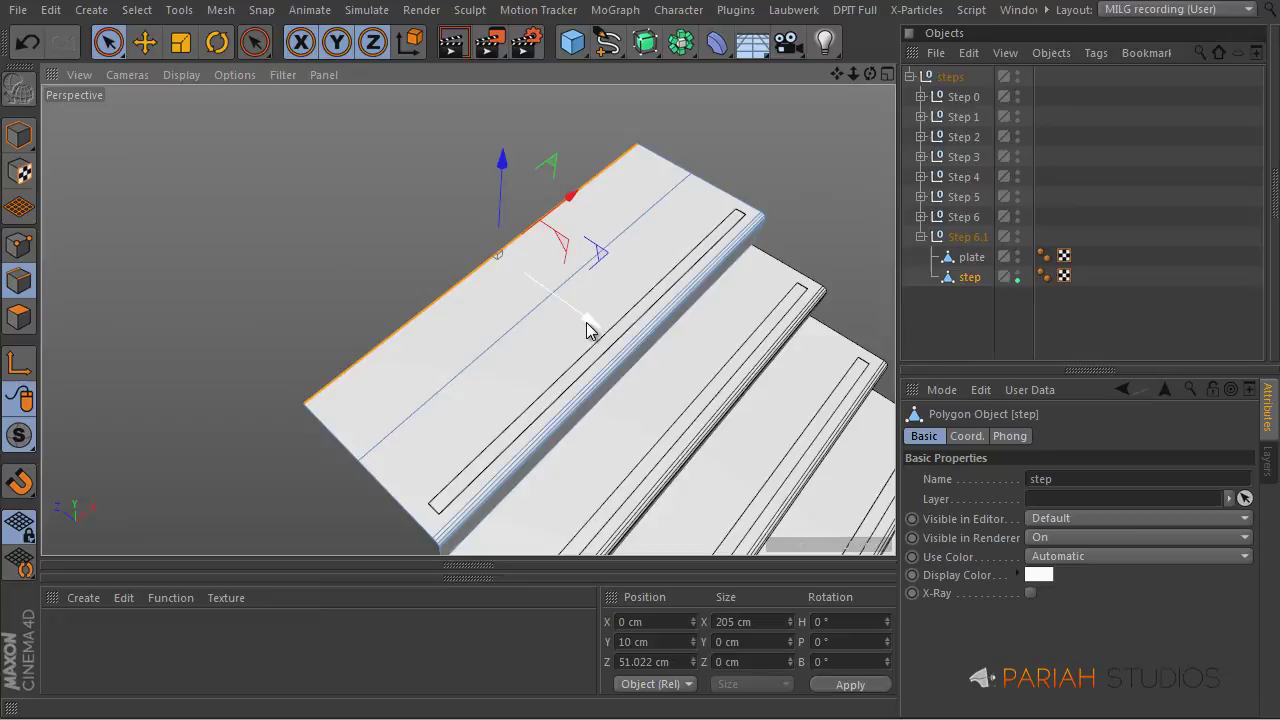
left_click_drag(587, 323, 466, 250, "ctrl")
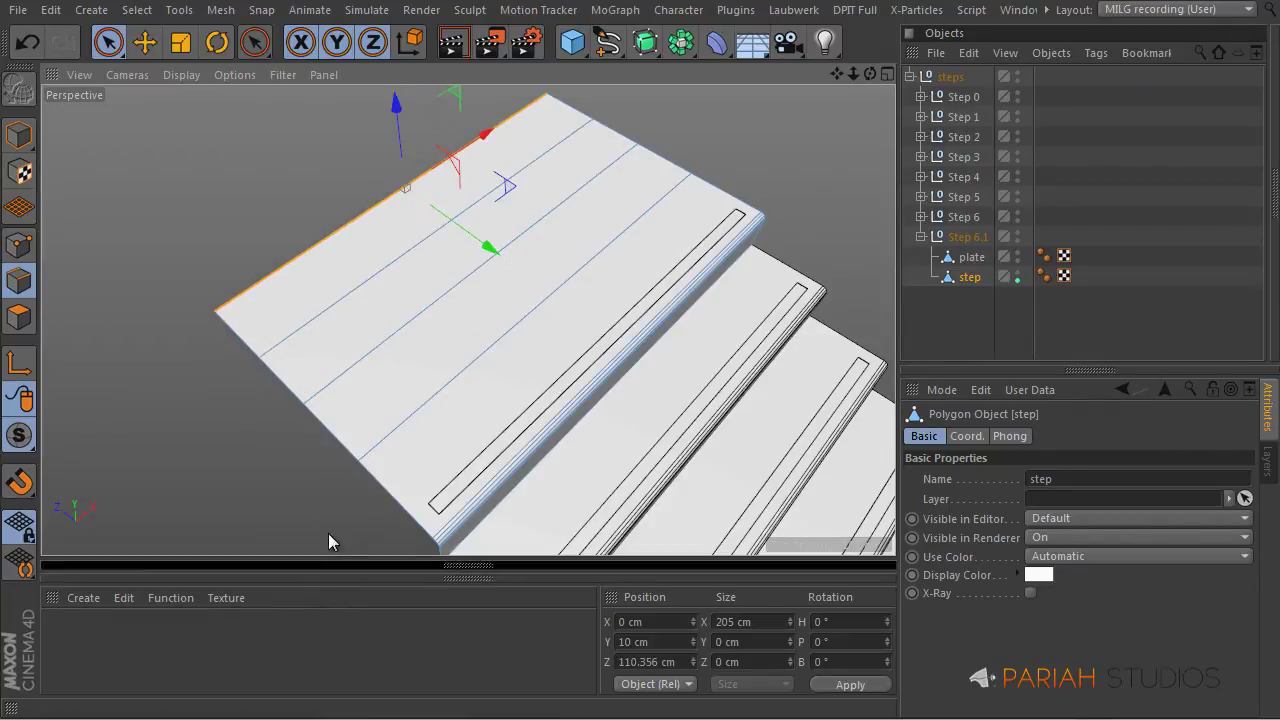
Step: Extrude the rearmost strip of the extended top tread upward to about Y 41.5 cm
left_click_drag(520, 314, 547, 349, "alt")
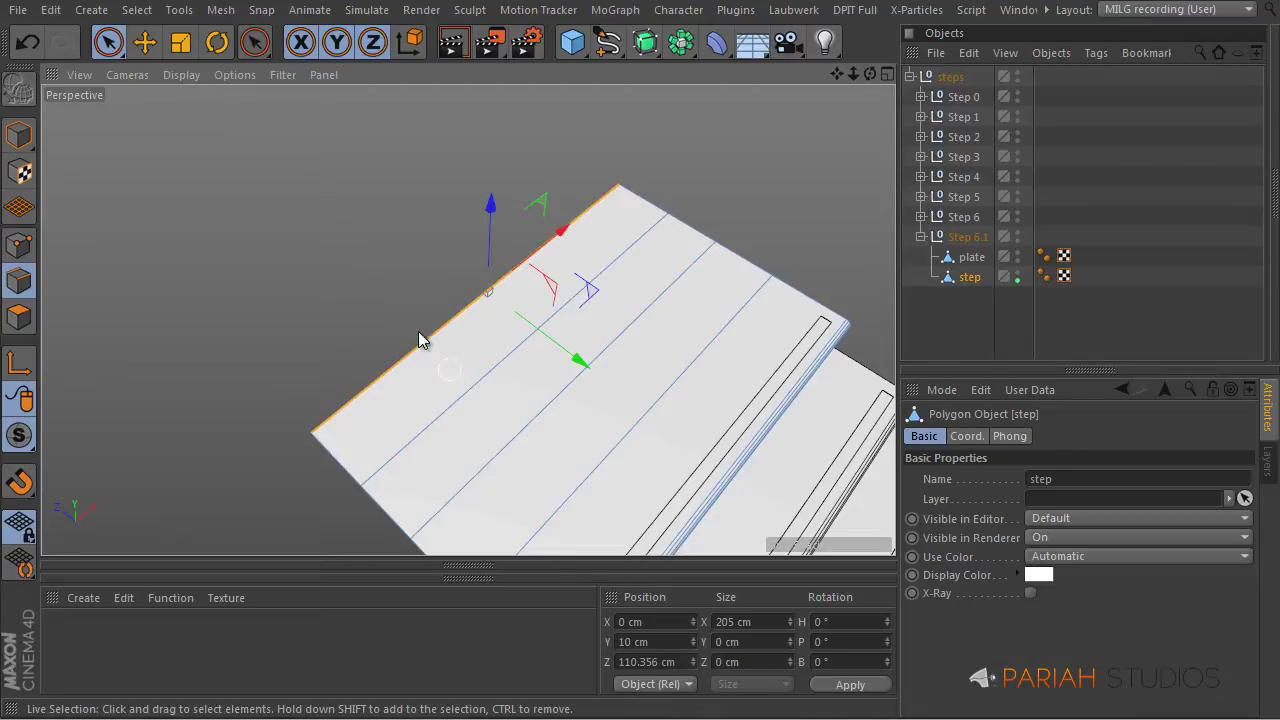
left_click(19, 317)
left_click(460, 373)
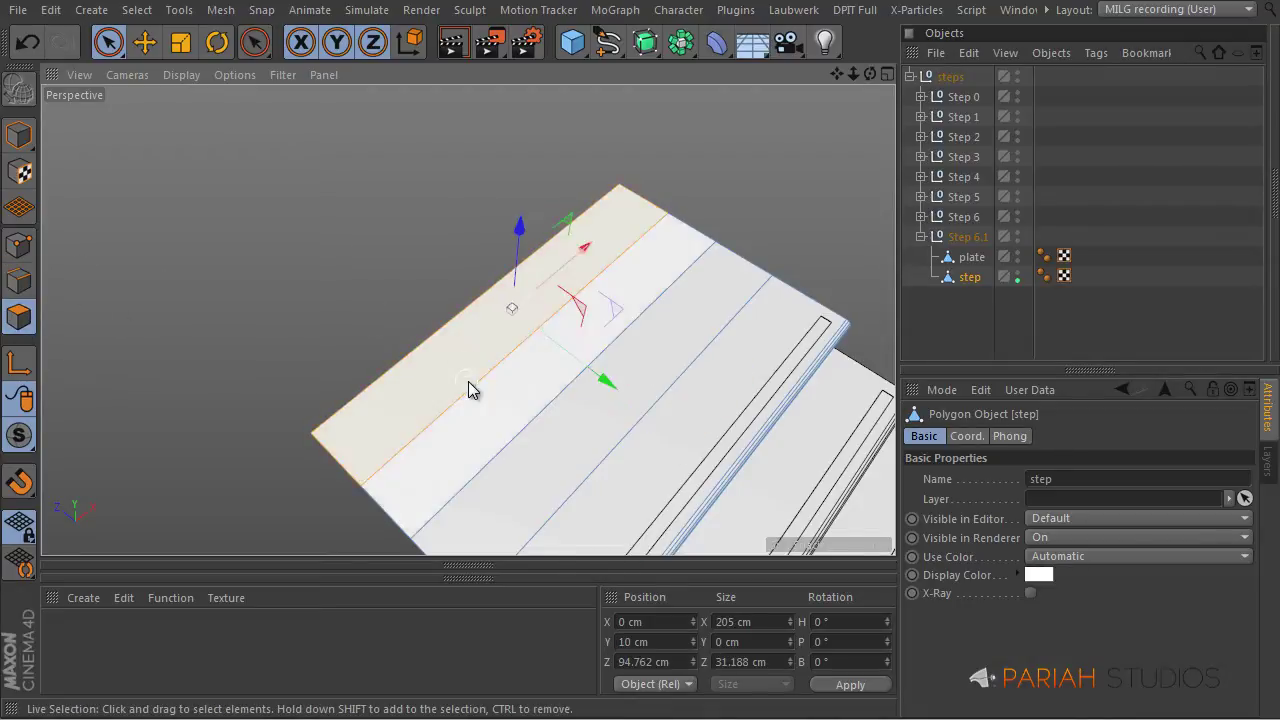
left_click_drag(518, 234, 523, 178)
left_click_drag(523, 178, 535, 325, "alt")
Step: Extrude the foremost of the three added tread strips upward by 27.81 cm with the Extrude tool
left_click(620, 430)
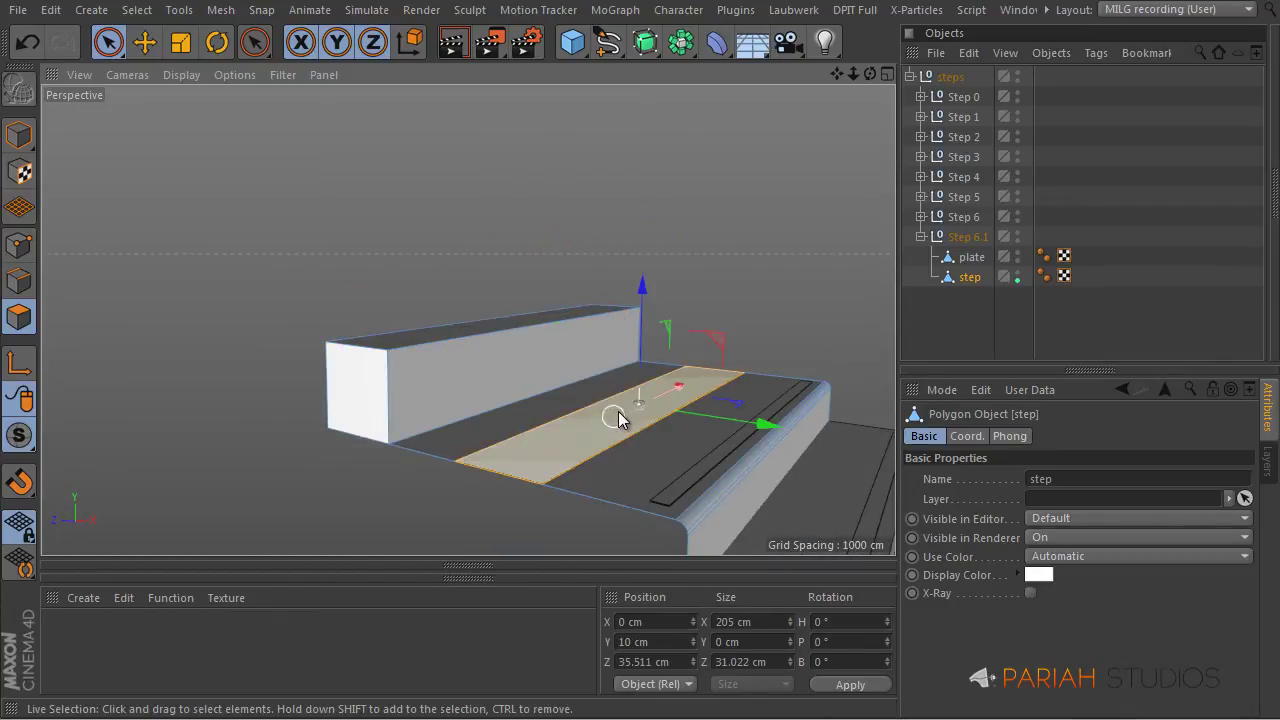
key("d")
left_click_drag(561, 204, 728, 173)
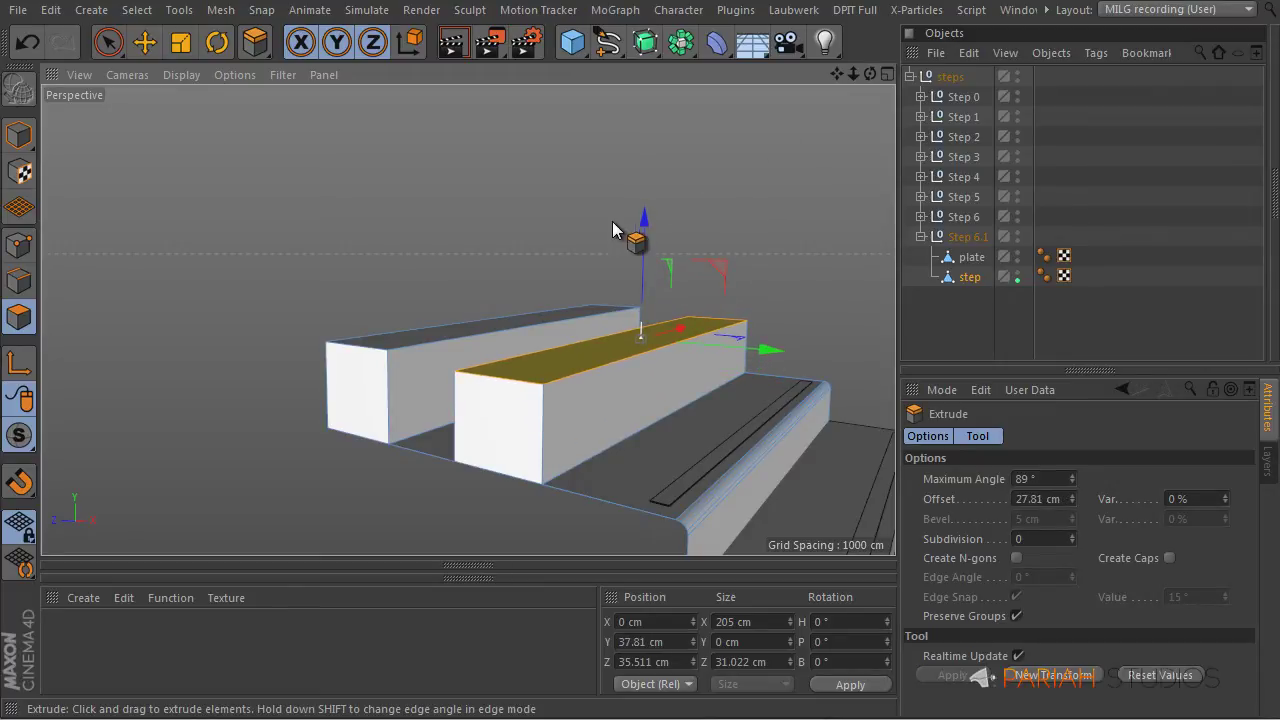
Step: Undo both strip extrusions on the top tread and clear the polygon selection
left_click_drag(516, 407, 531, 334, "alt")
key("ctrl+z")
key("ctrl+z")
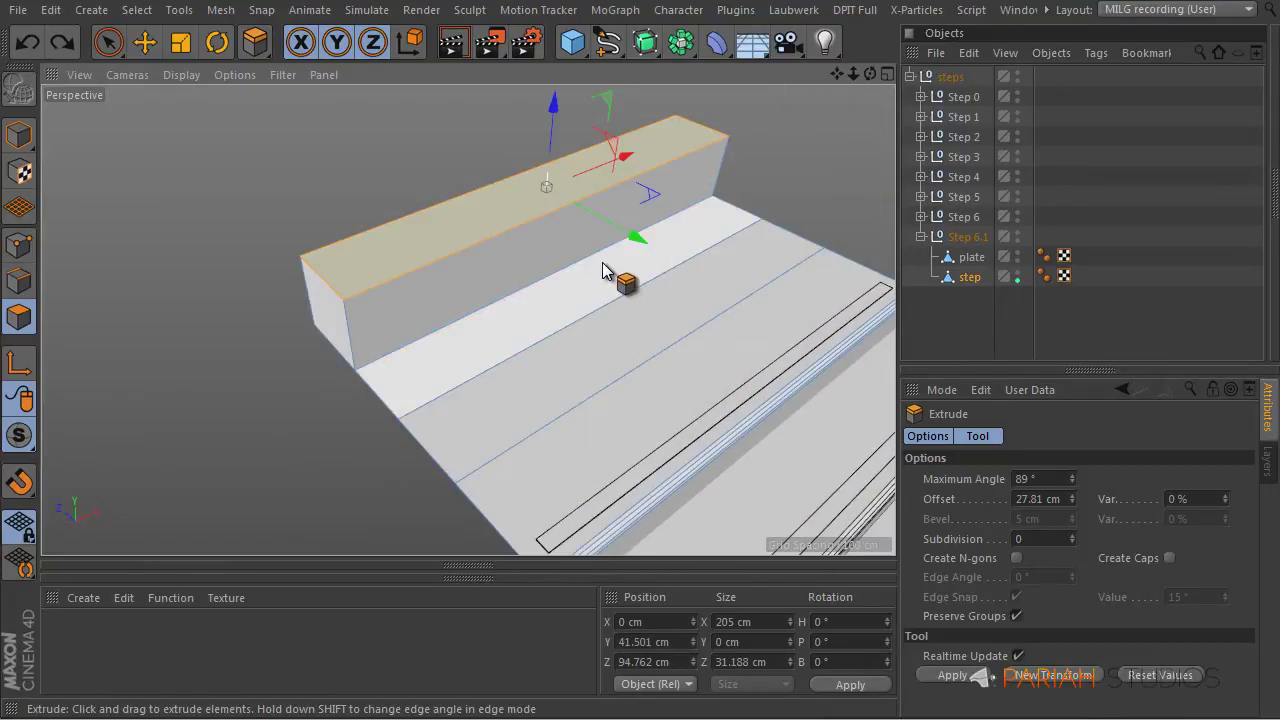
key("ctrl+z")
key("space")
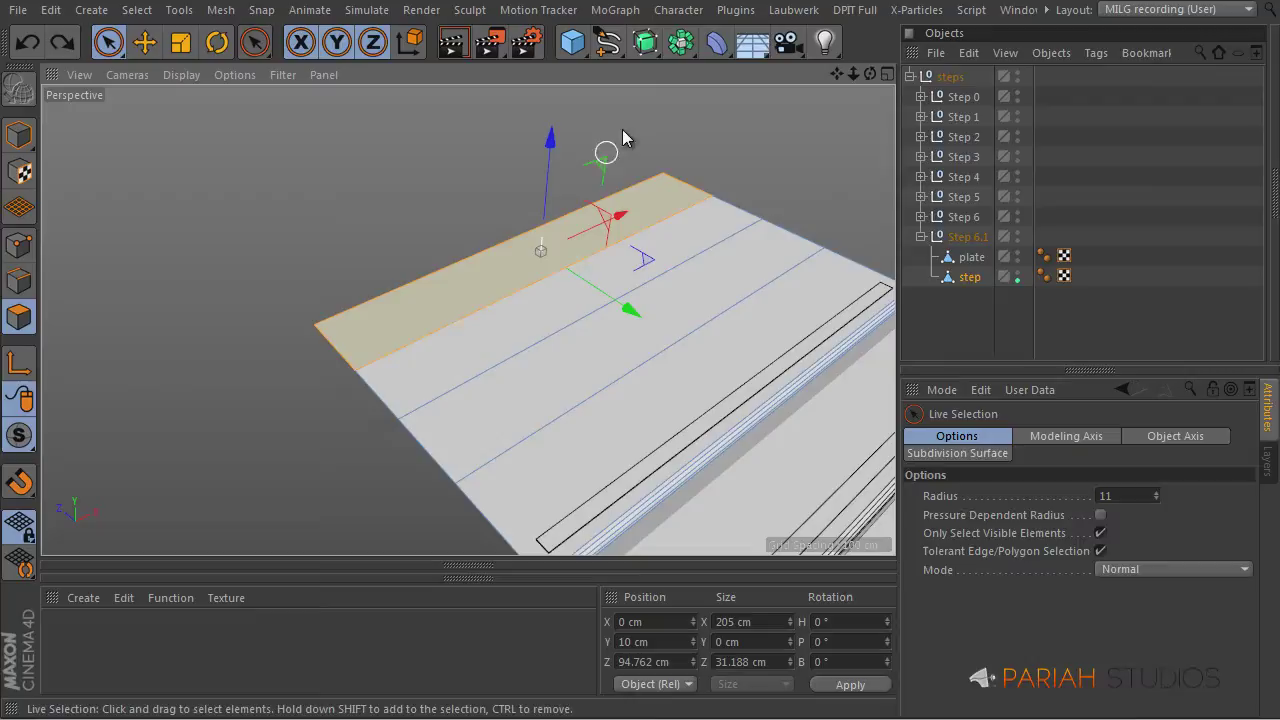
left_click(629, 112)
Step: Collapse the Step 6.1 and steps groups in the object list and select the whole steps group
middle_click_drag(604, 266, 605, 291, "alt")
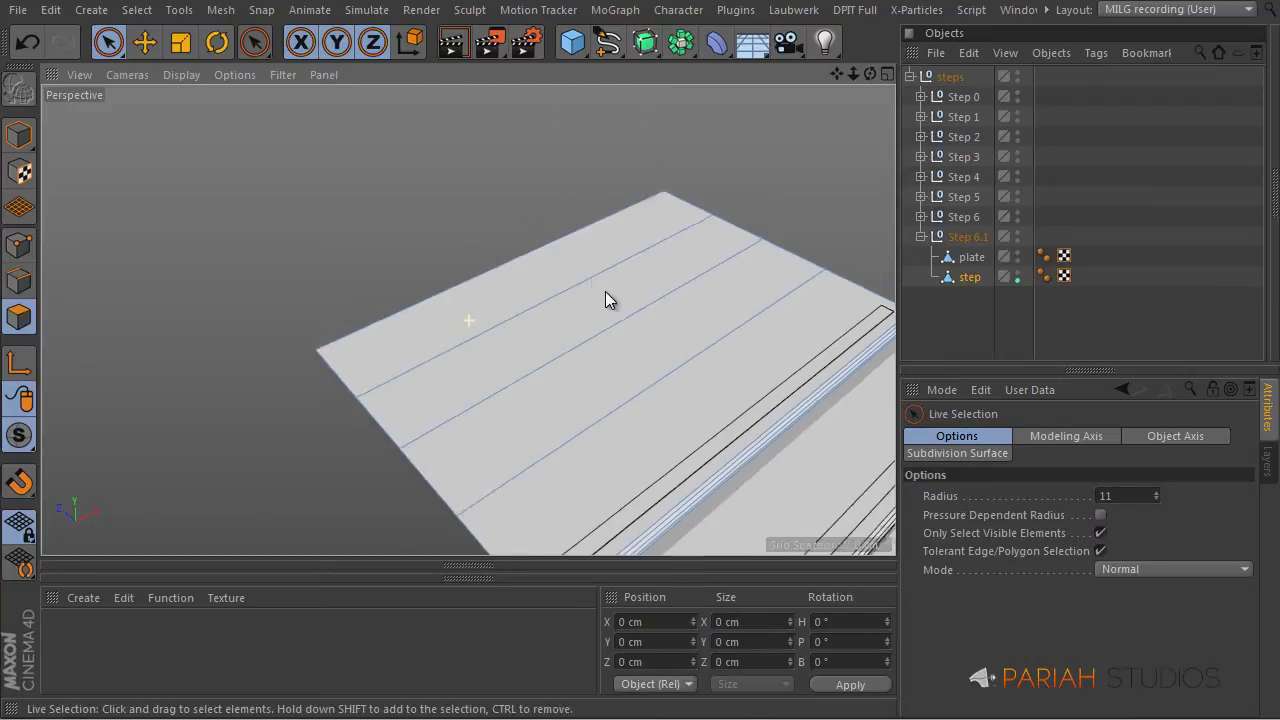
scroll(605, 291, "down", 10)
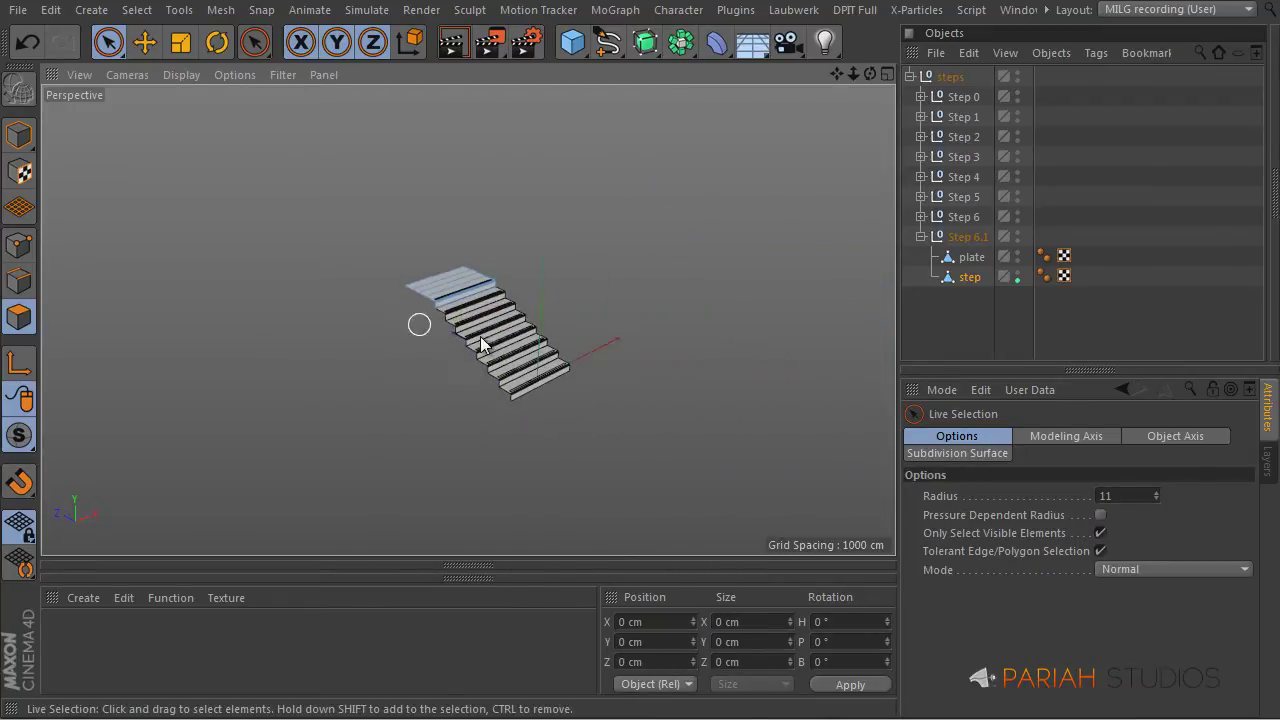
scroll(481, 344, "up", 5)
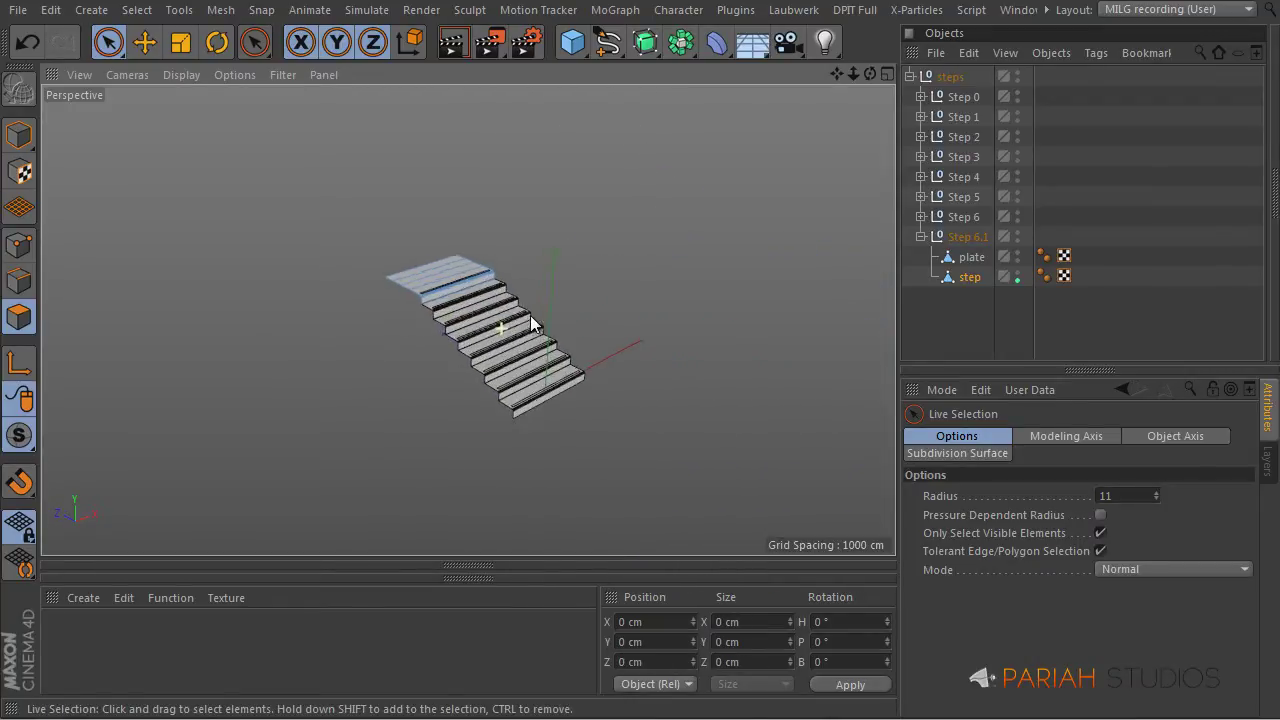
left_click(920, 238)
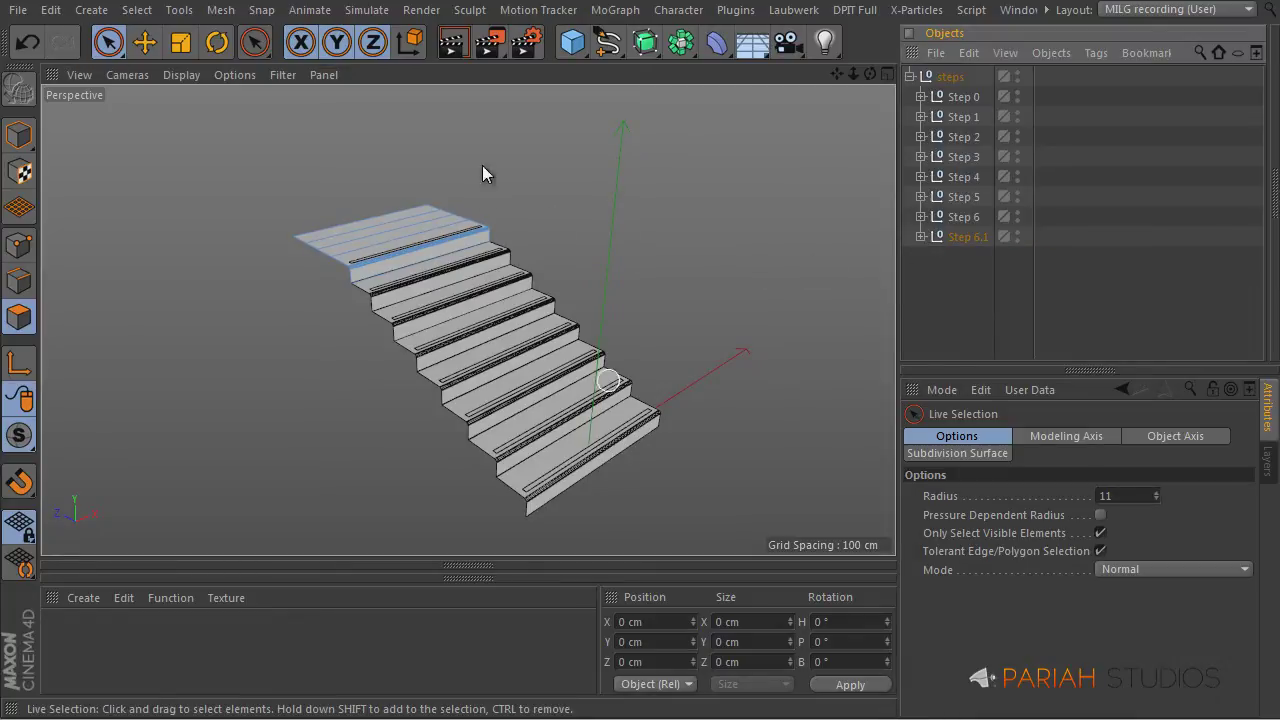
left_click(963, 240)
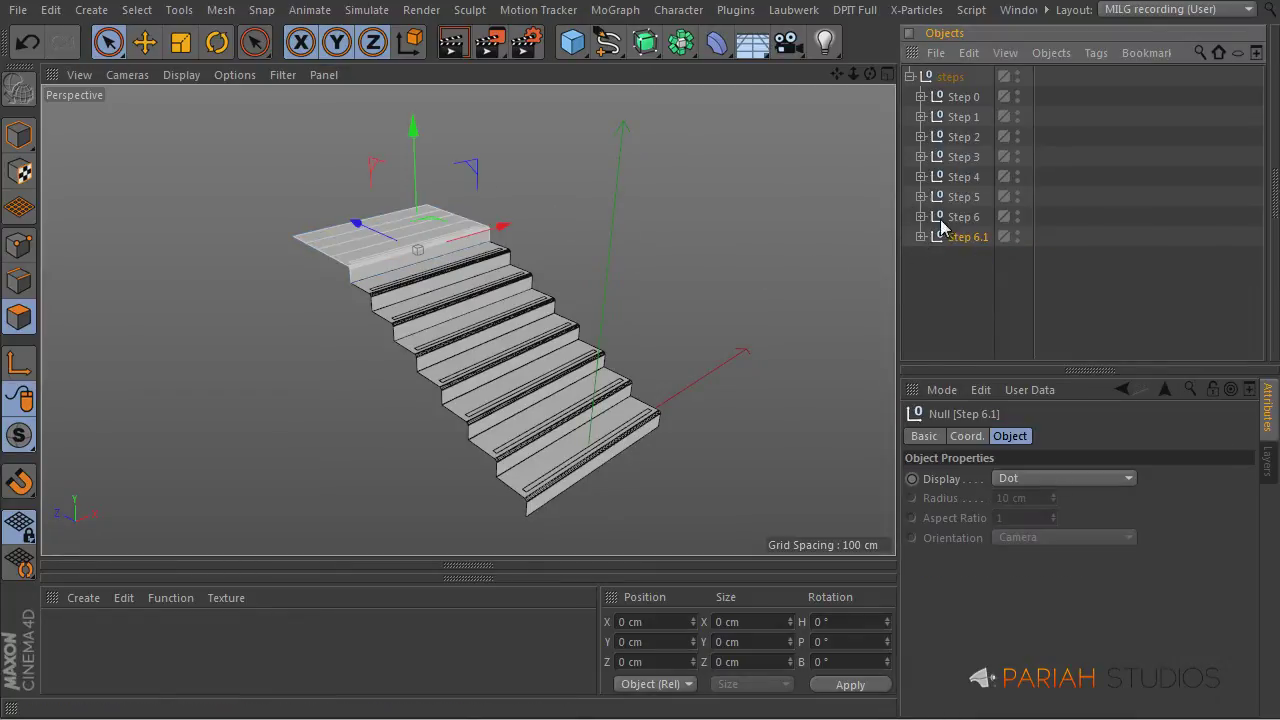
left_click(910, 76)
left_click(952, 76)
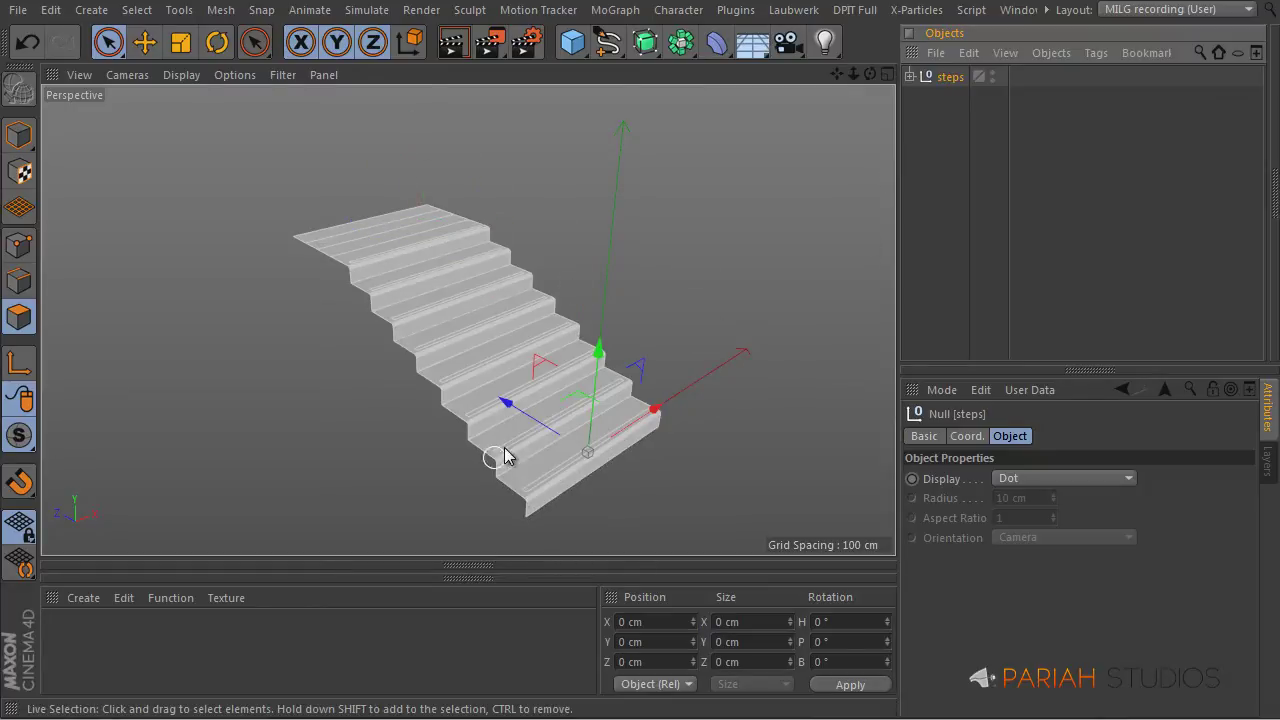
Step: Show the animation timeline, keyframe the steps group at frame 0, and record it moved about 369 cm along X at frame 25
left_click(467, 588)
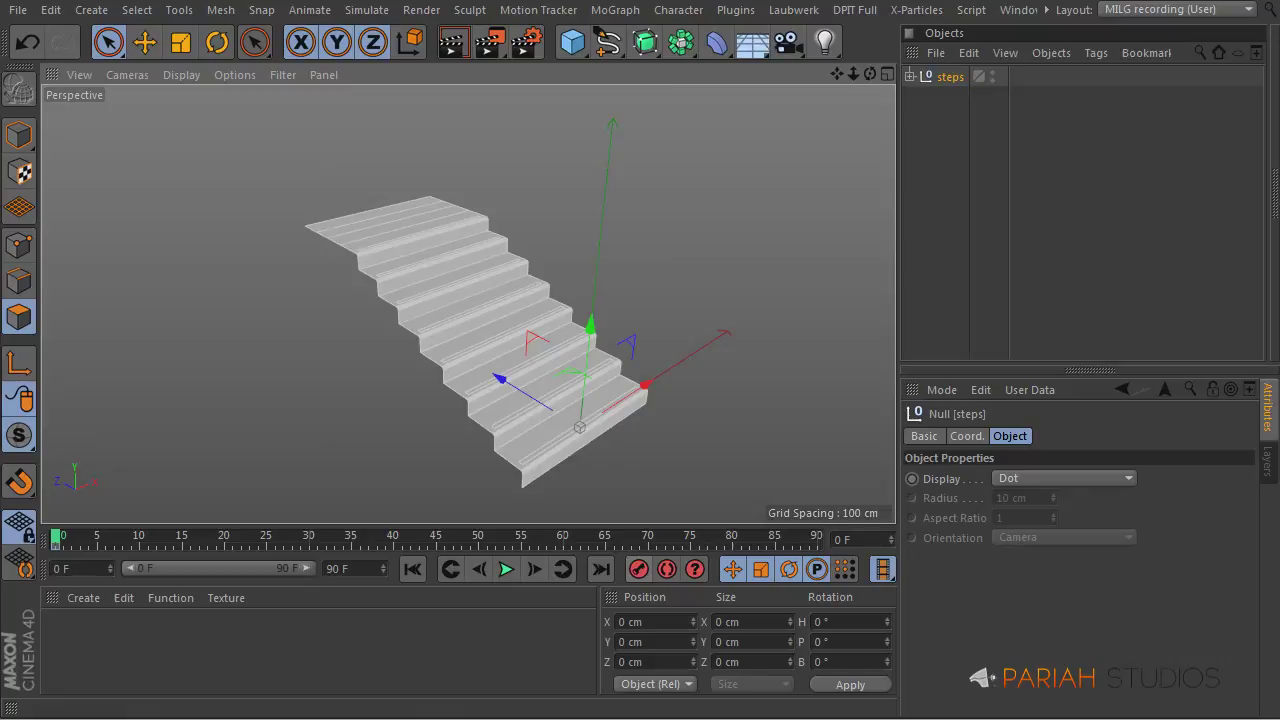
left_click(268, 536)
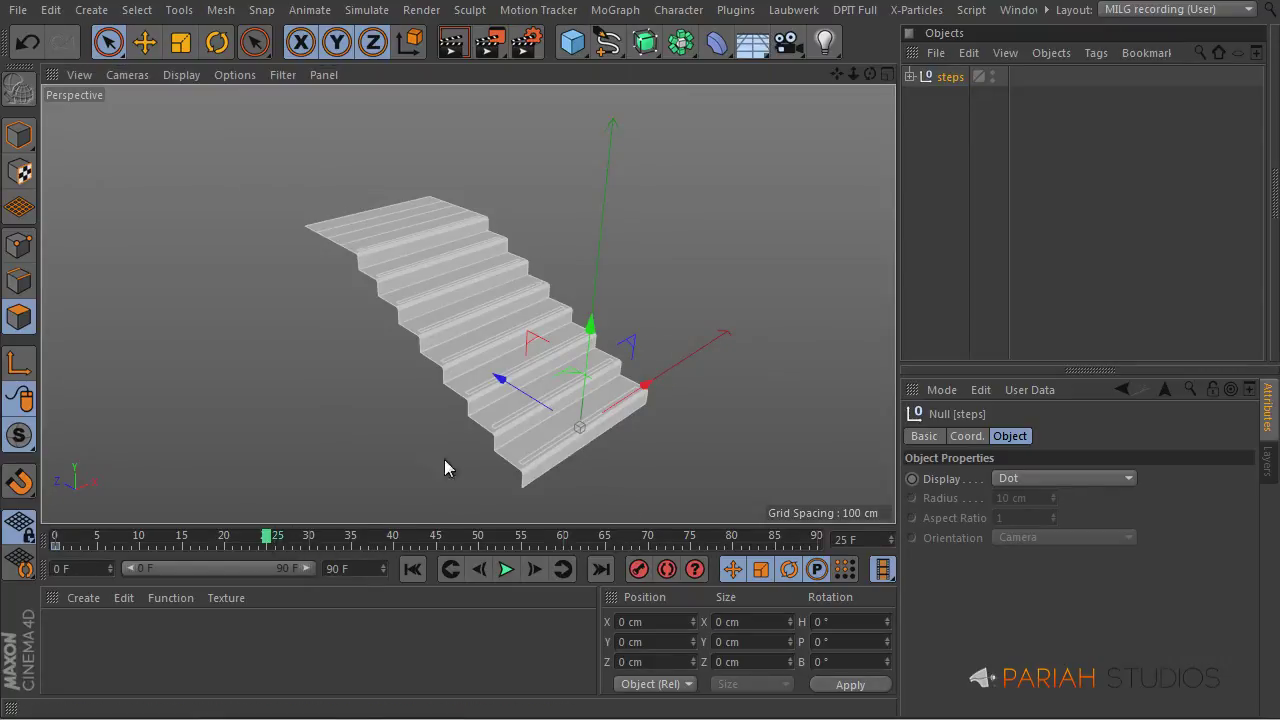
left_click_drag(646, 383, 800, 280)
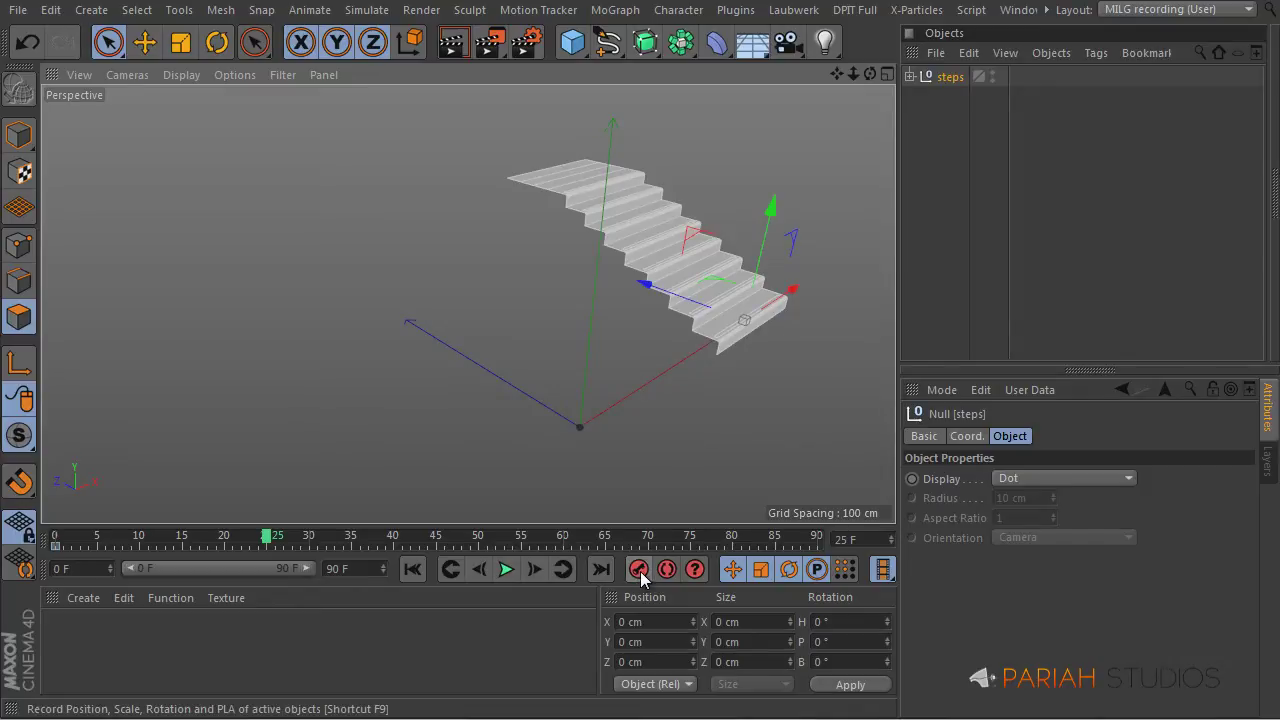
left_click(640, 569)
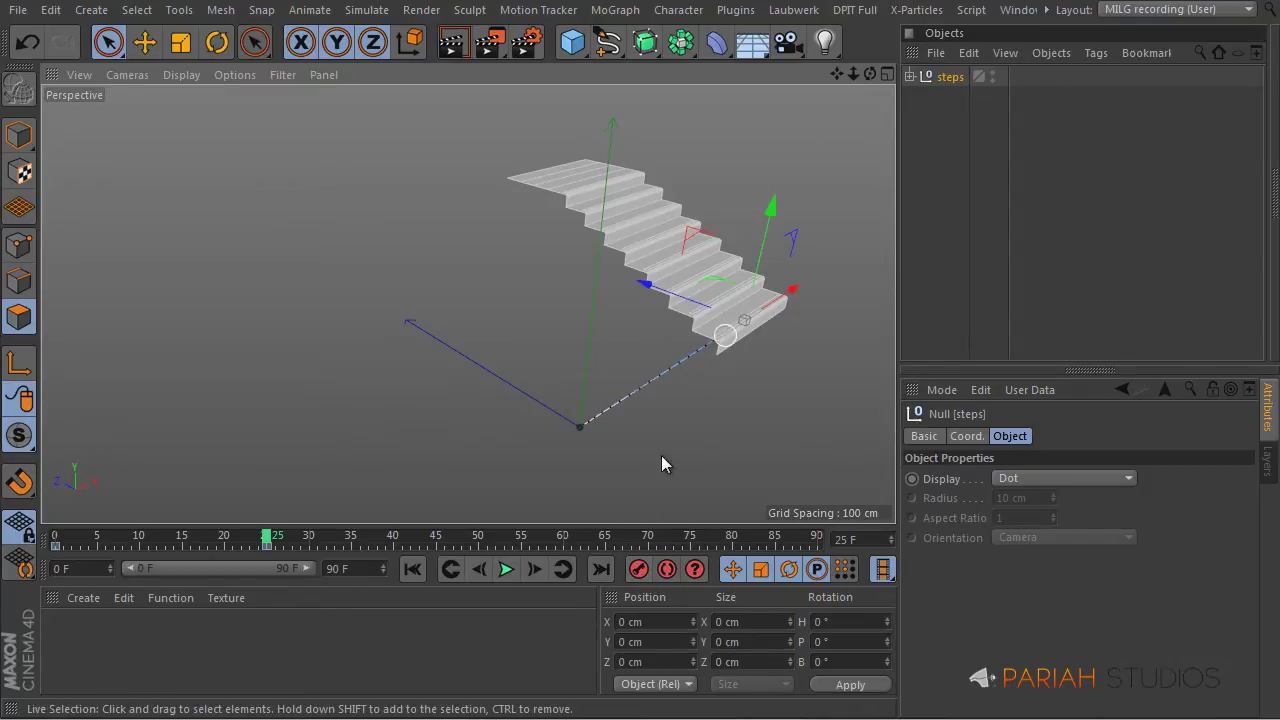
Step: Play the staircase animation from the first frame and return to frame 0
left_click(412, 569)
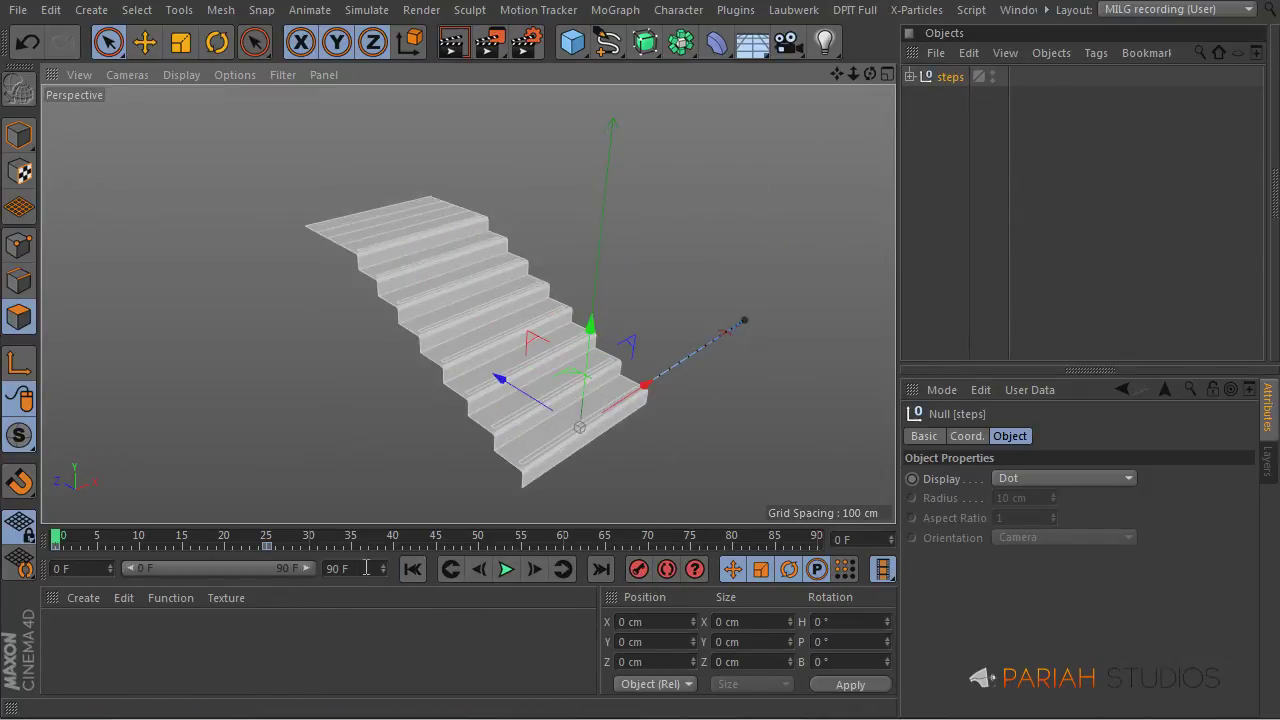
left_click(366, 568)
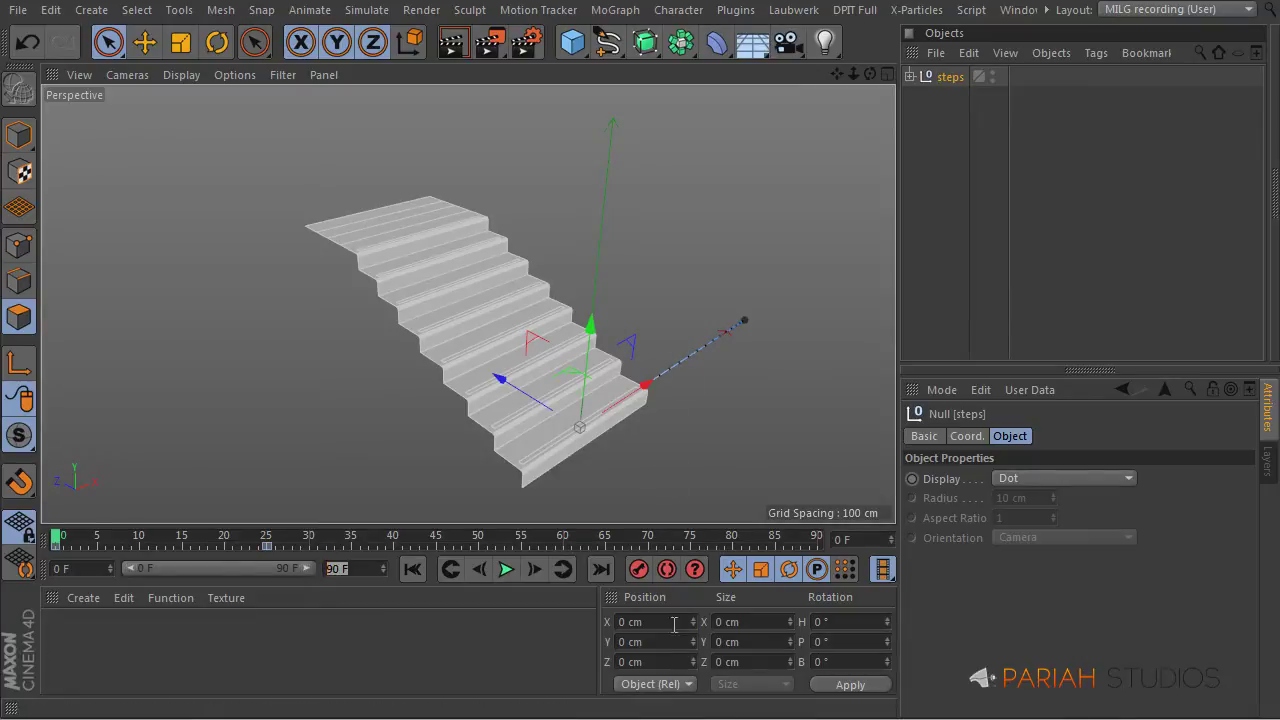
left_click(508, 570)
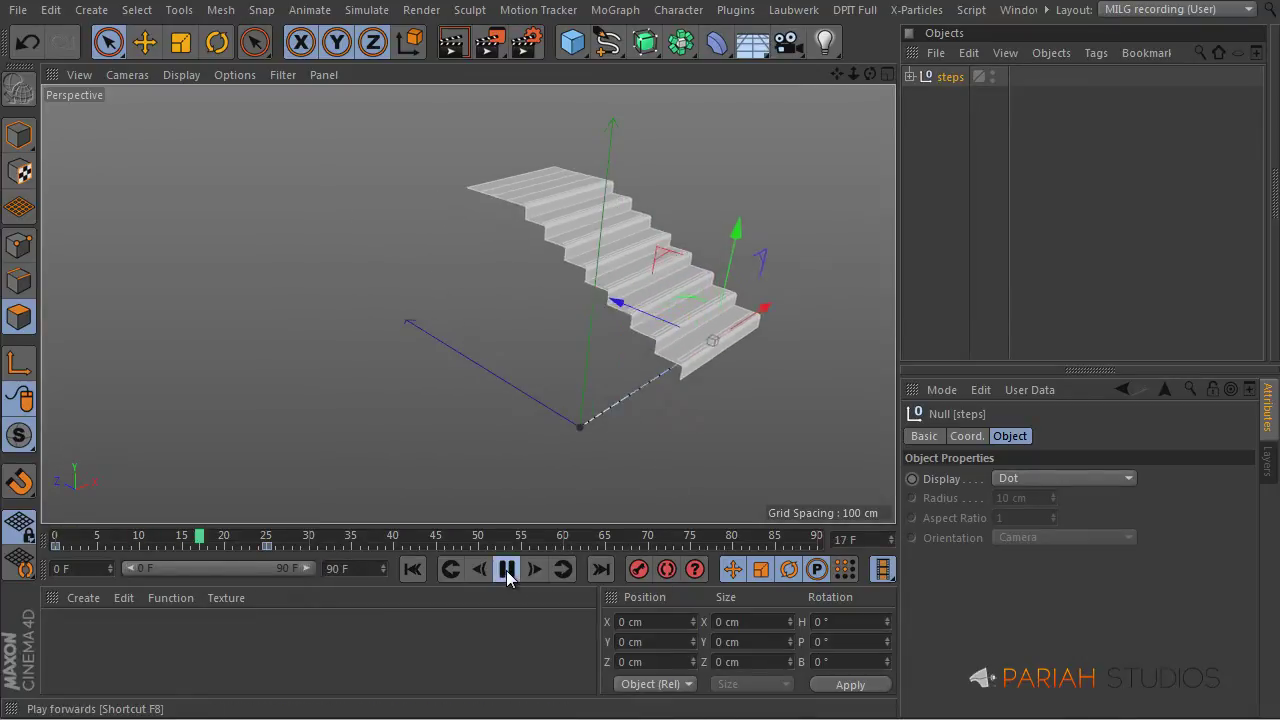
left_click(413, 568)
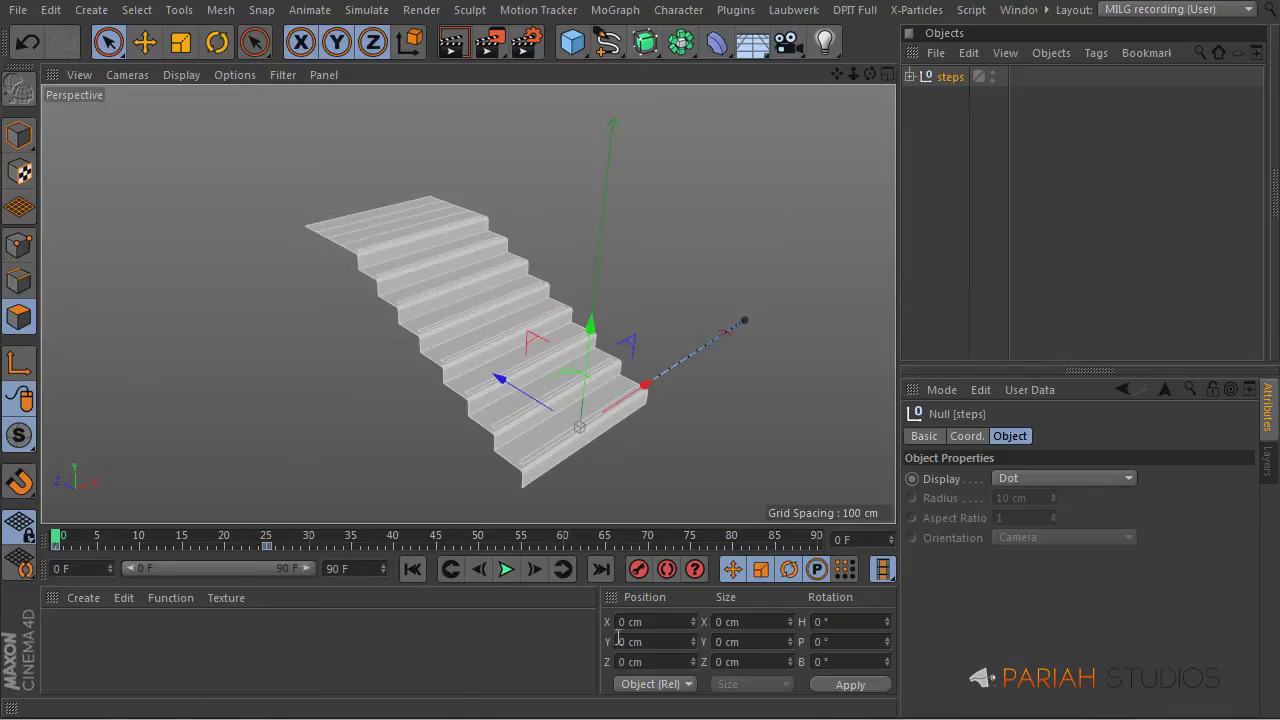
Step: Copy the steps group's frame 0 keyframe to frame 45 in Model mode and play the animation from the start
left_click(436, 541)
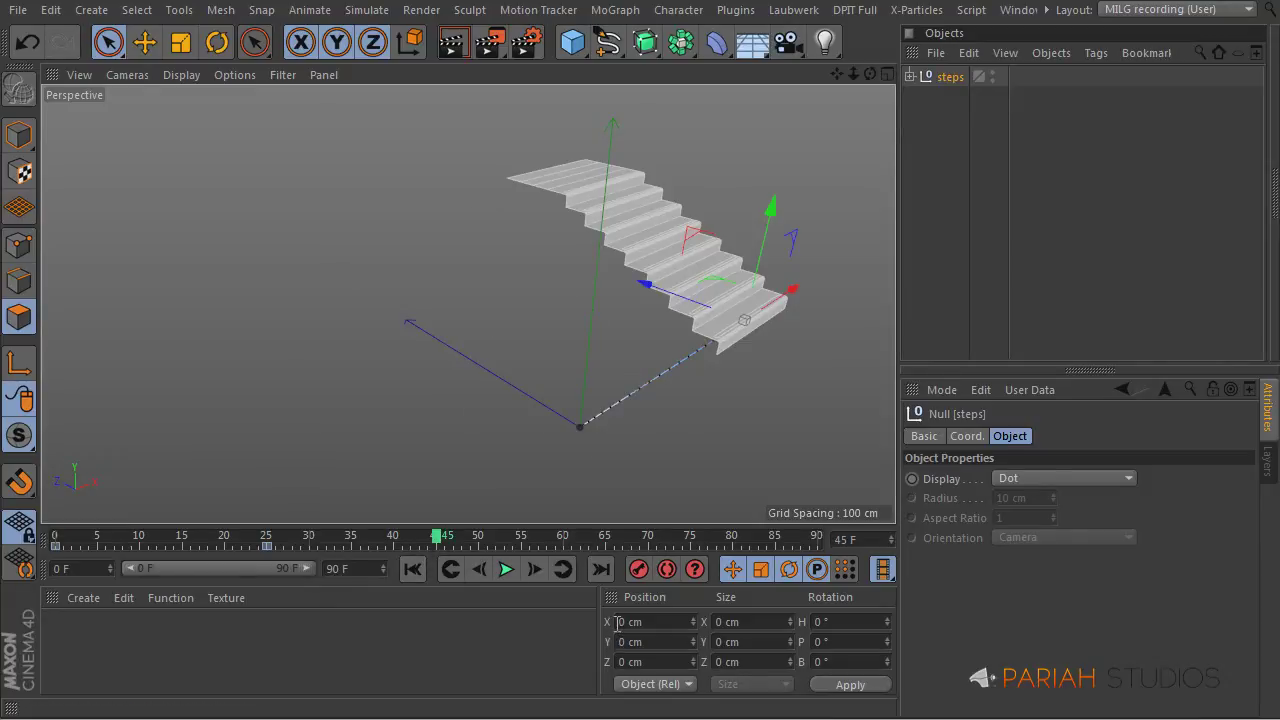
left_click(57, 547)
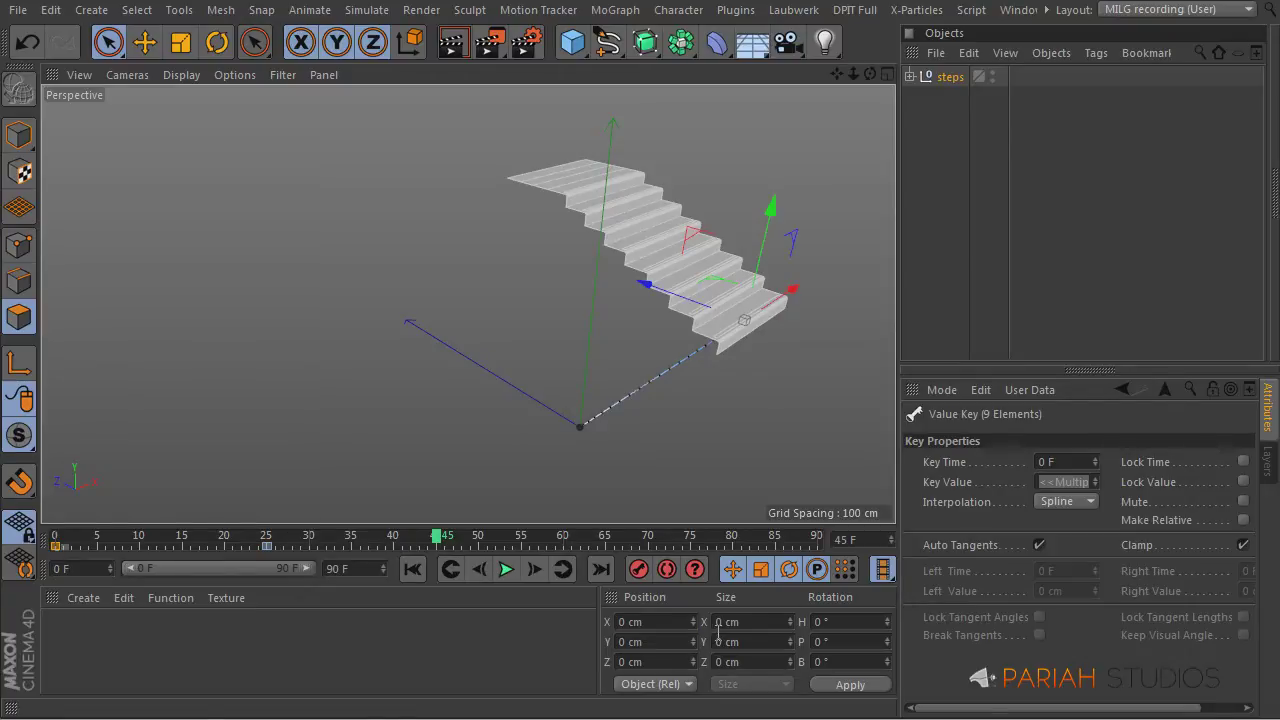
left_click(12, 140)
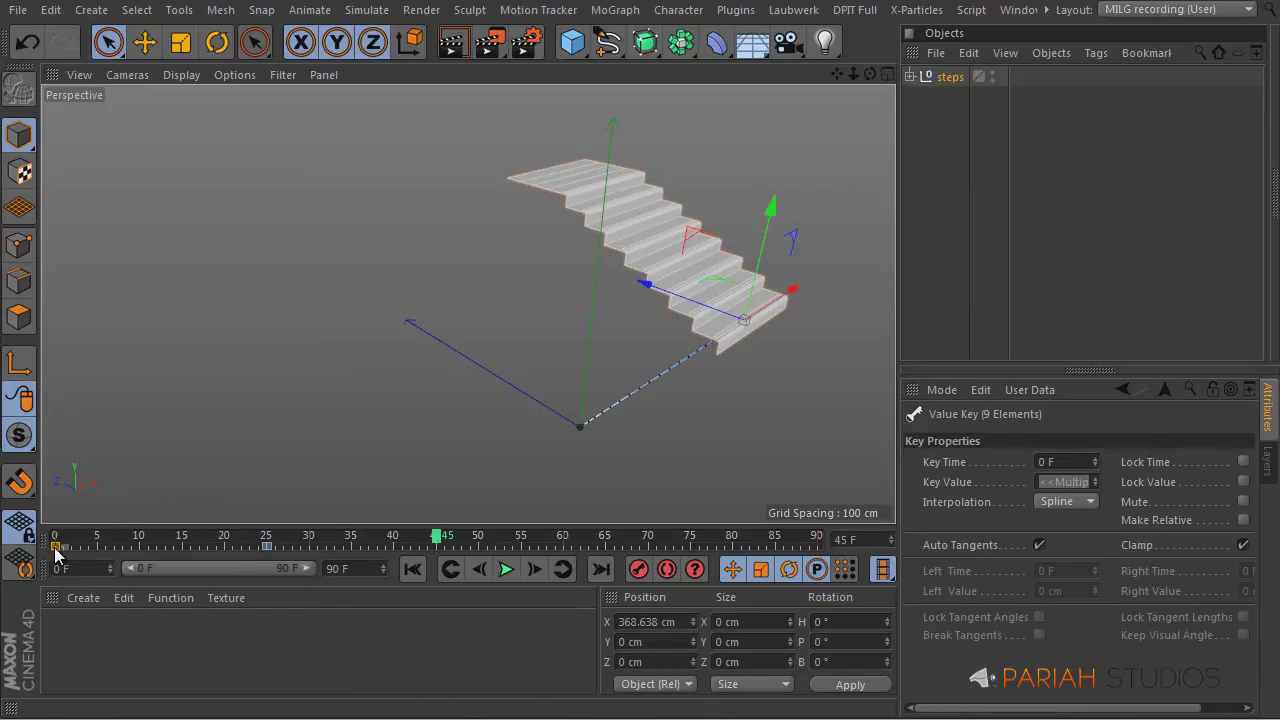
left_click_drag(55, 549, 456, 544)
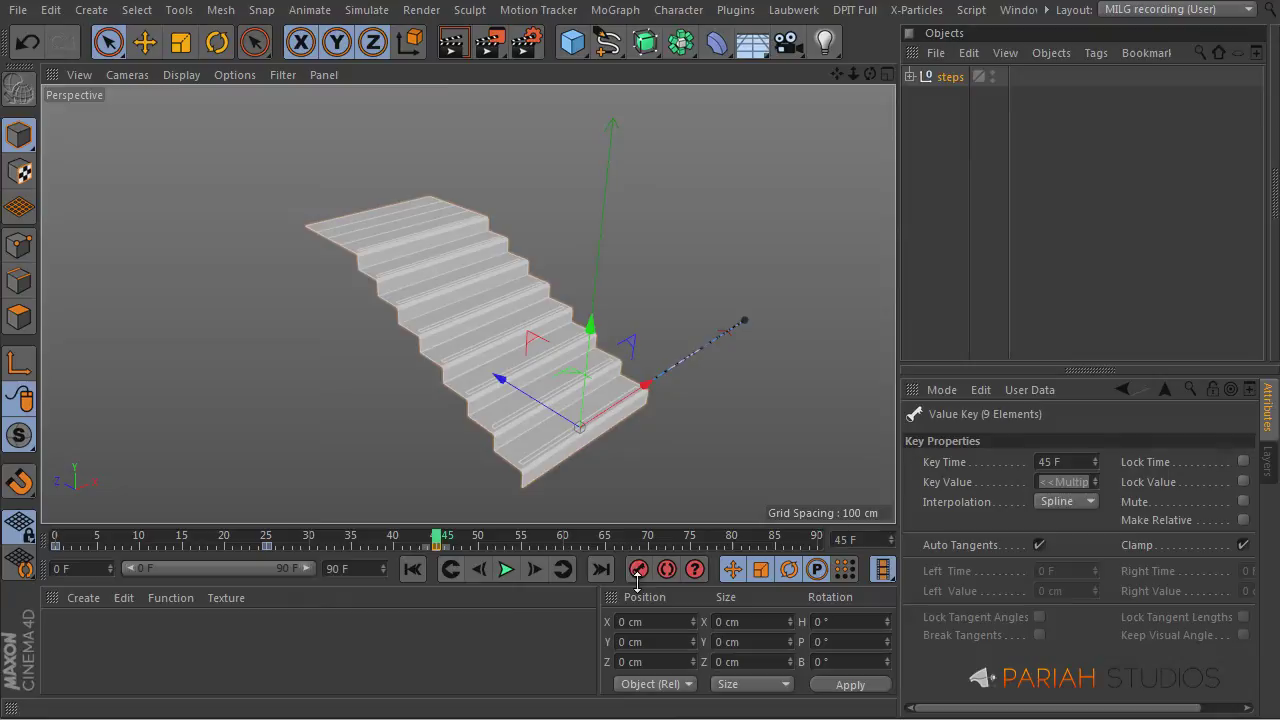
left_click(412, 568)
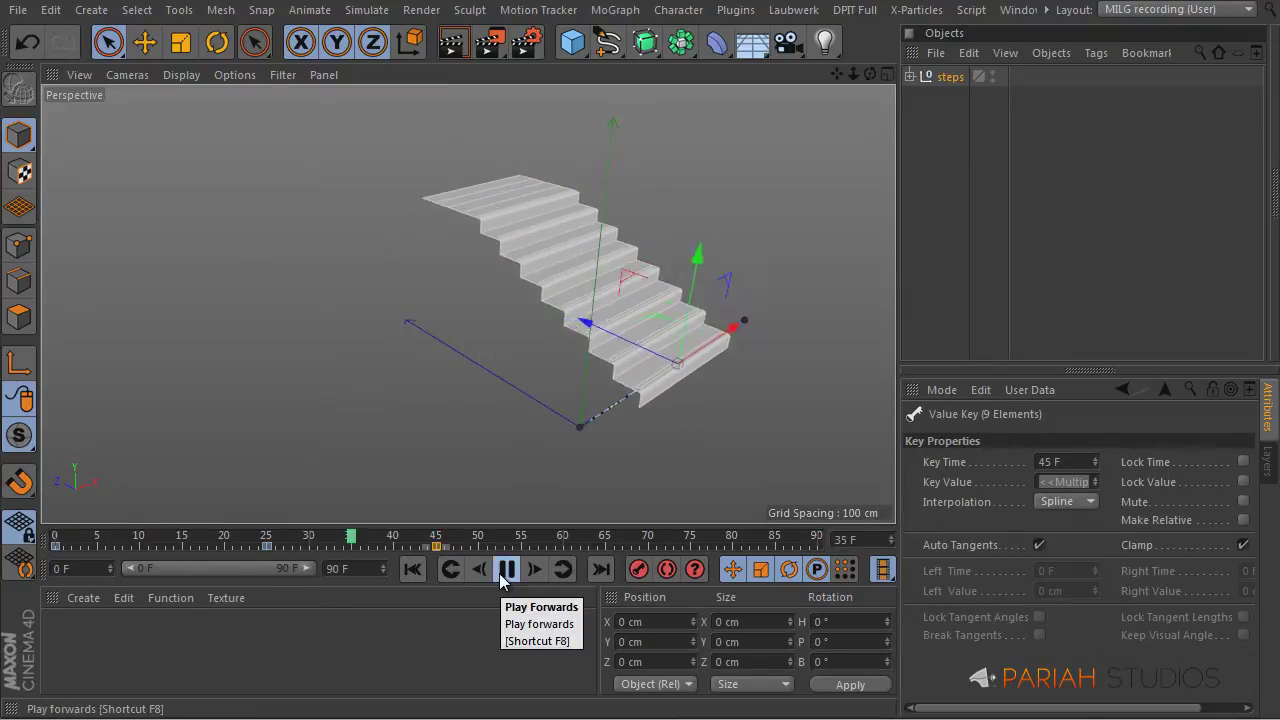
left_click(507, 570)
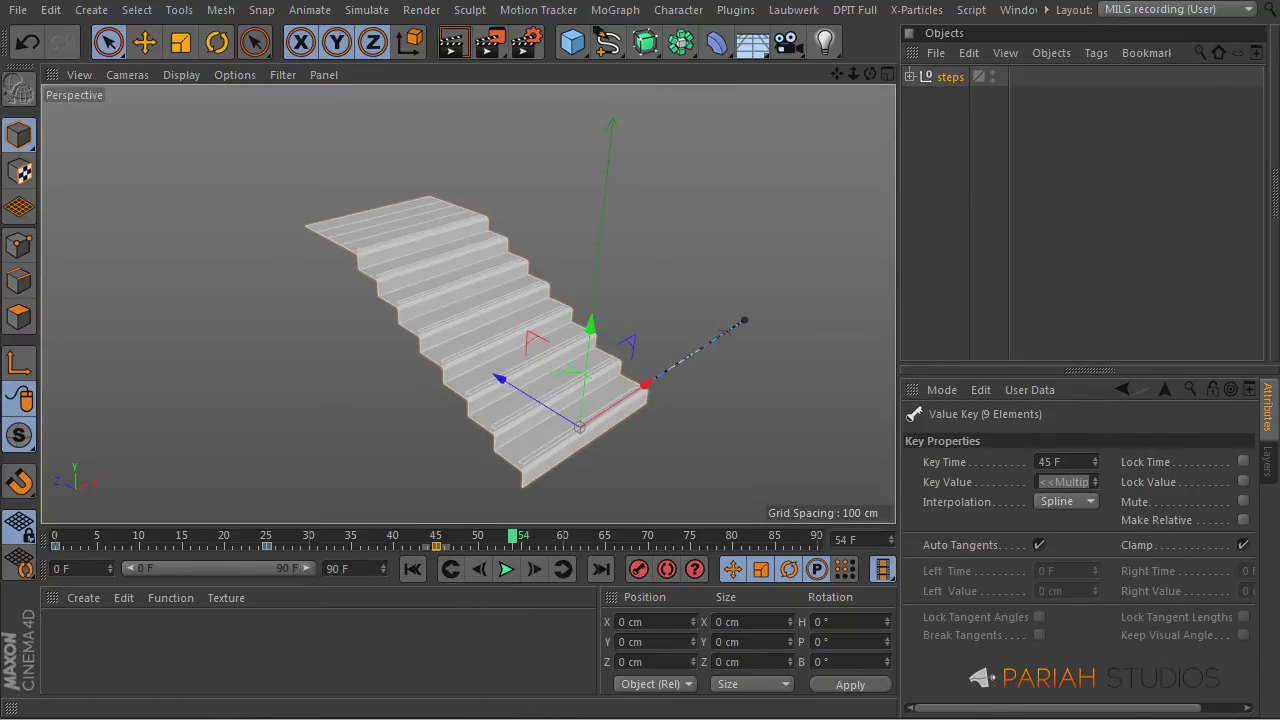
Step: Open the Timeline window and copy the steps group's frame 25 keyframe to frame 72
left_click_drag(1279, 127, 625, 118)
left_click_drag(820, 195, 995, 203)
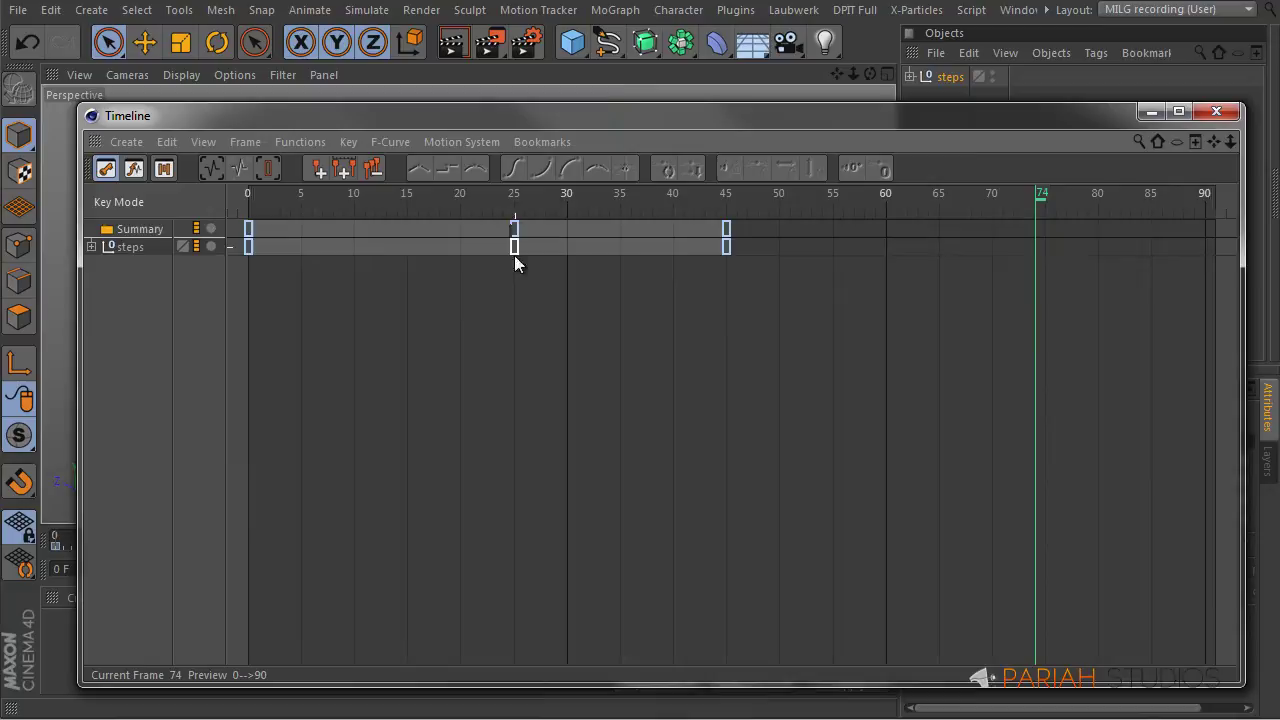
left_click_drag(506, 277, 1018, 247)
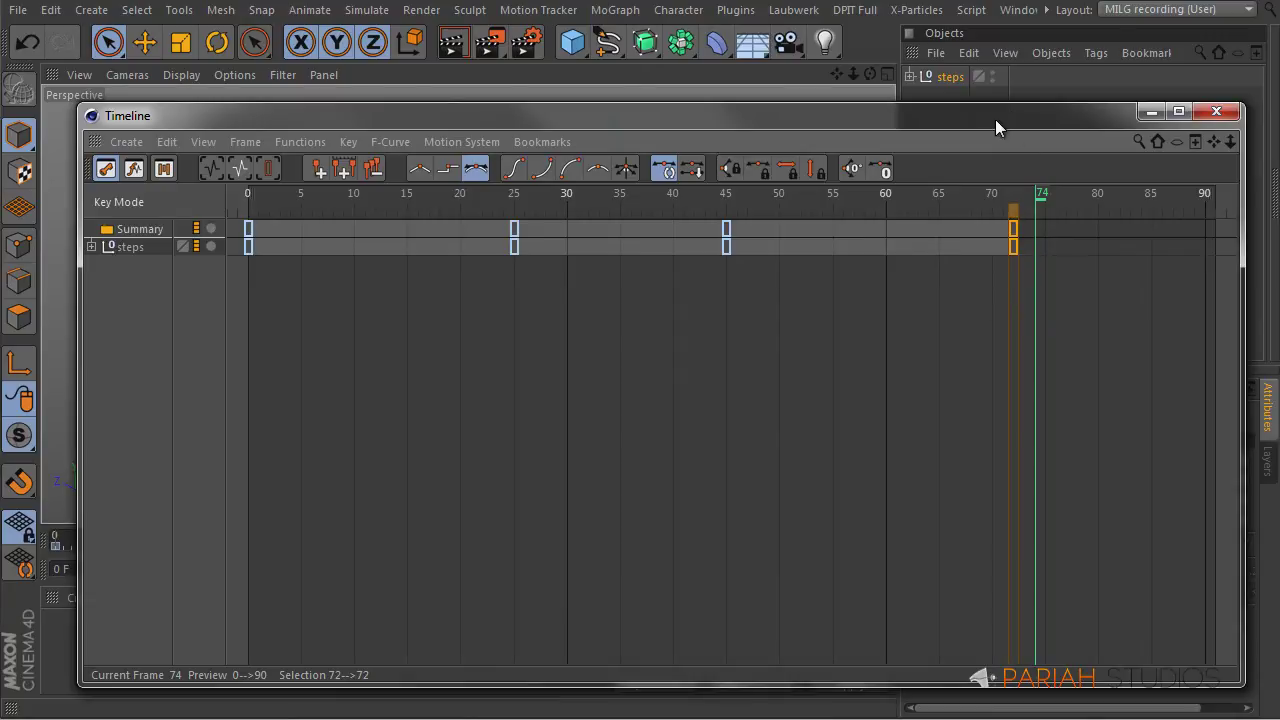
Step: Move the Timeline window out of the way and play the steps animation from frame 0, then stop it
left_click_drag(996, 119, 1279, 97)
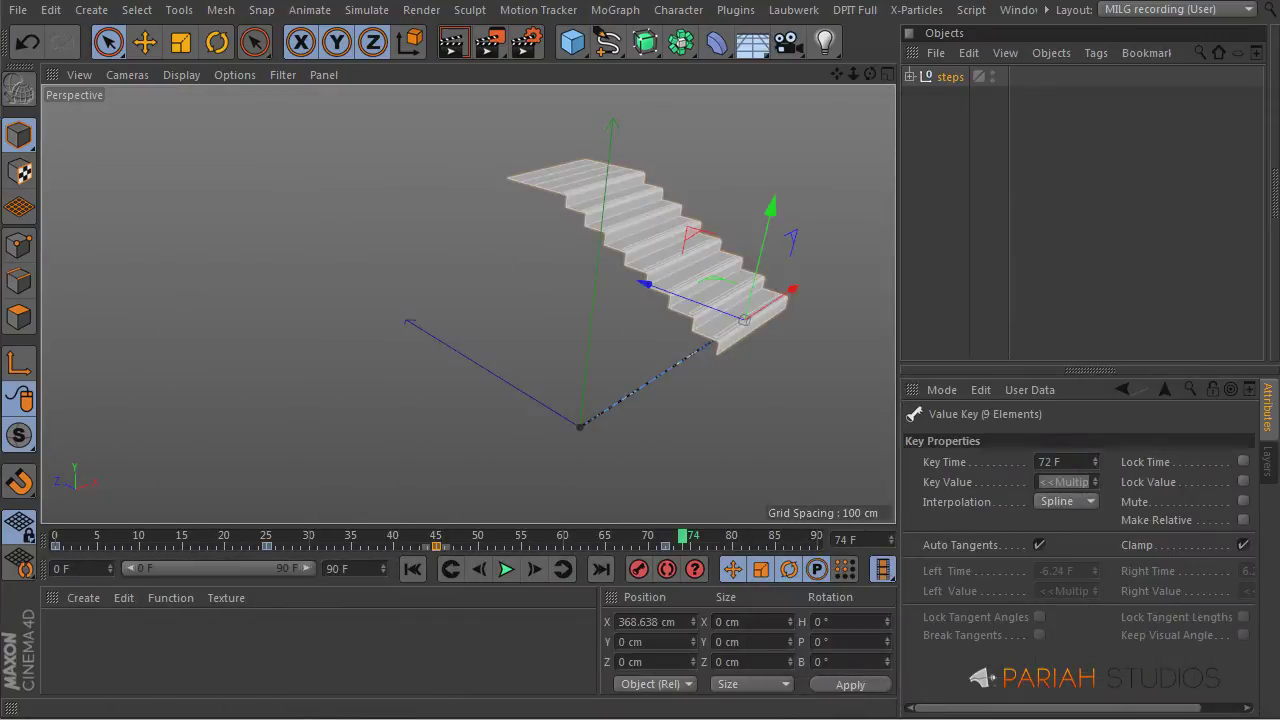
left_click(412, 569)
left_click(506, 569)
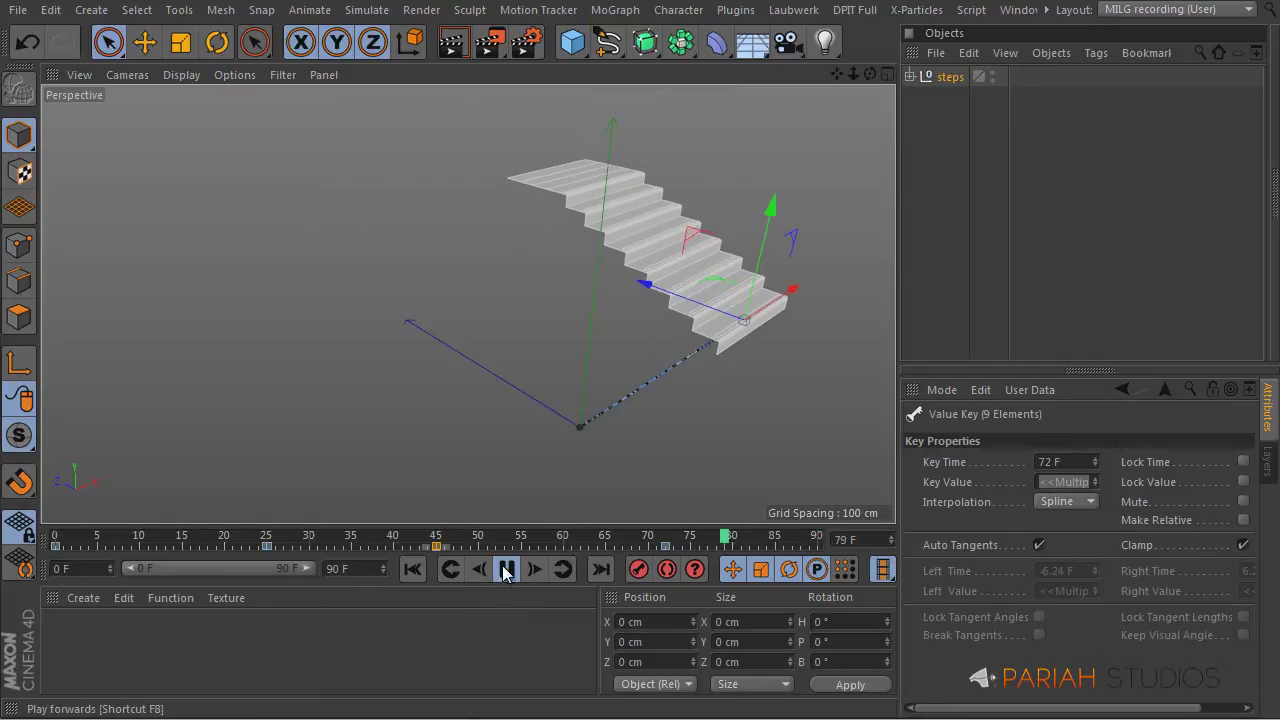
left_click(506, 569)
Step: Bring the Timeline window back, switch it to F-Curve Mode, and frame the steps group's full position curves
left_click_drag(1279, 84, 812, 92)
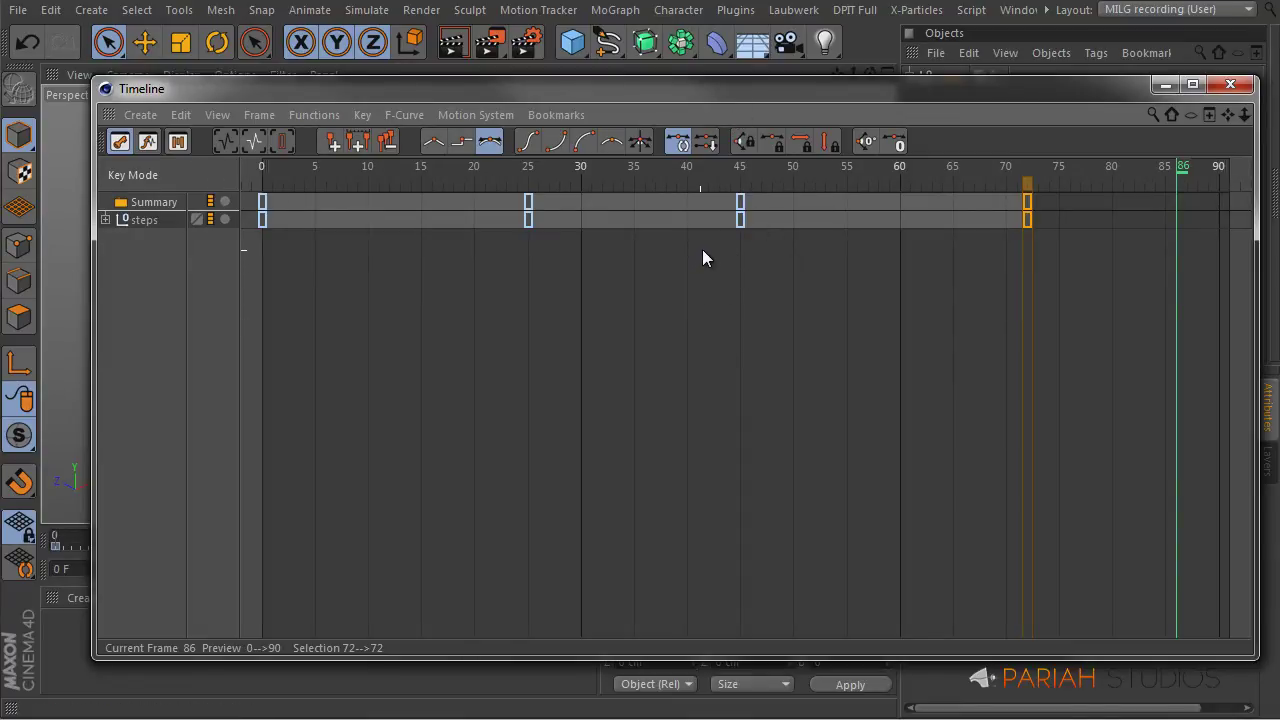
key("Tab")
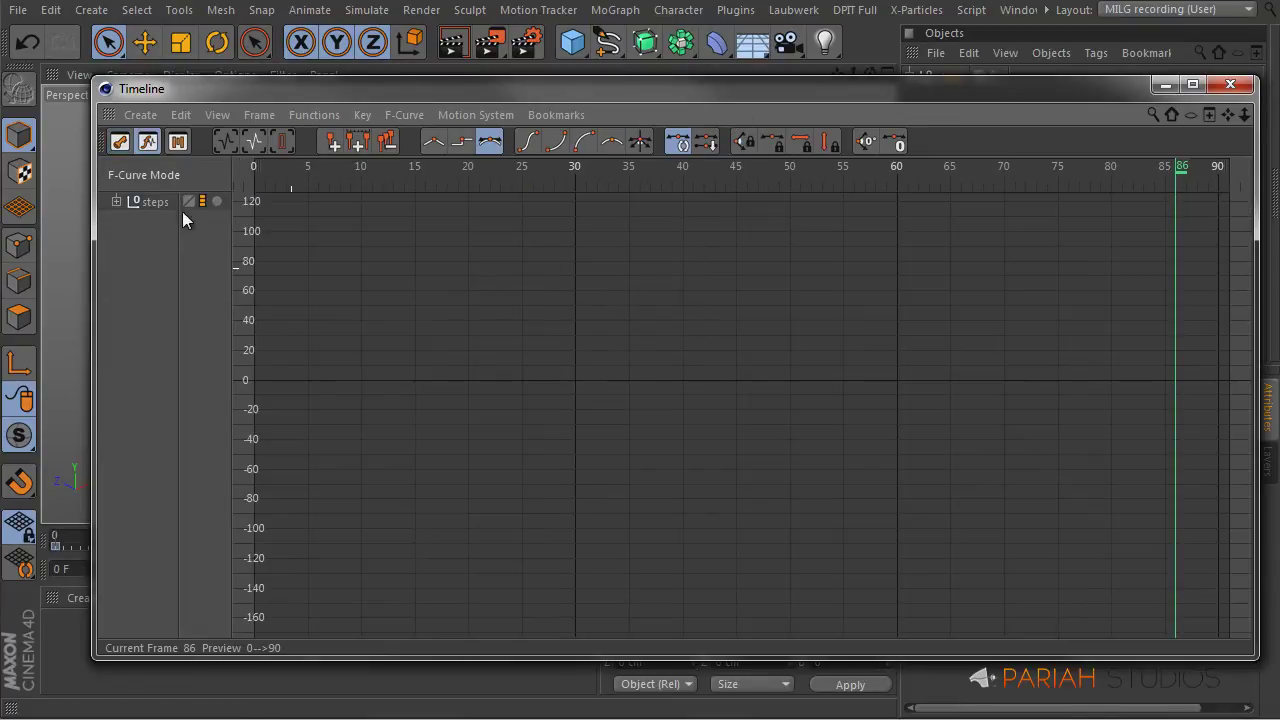
left_click(150, 202)
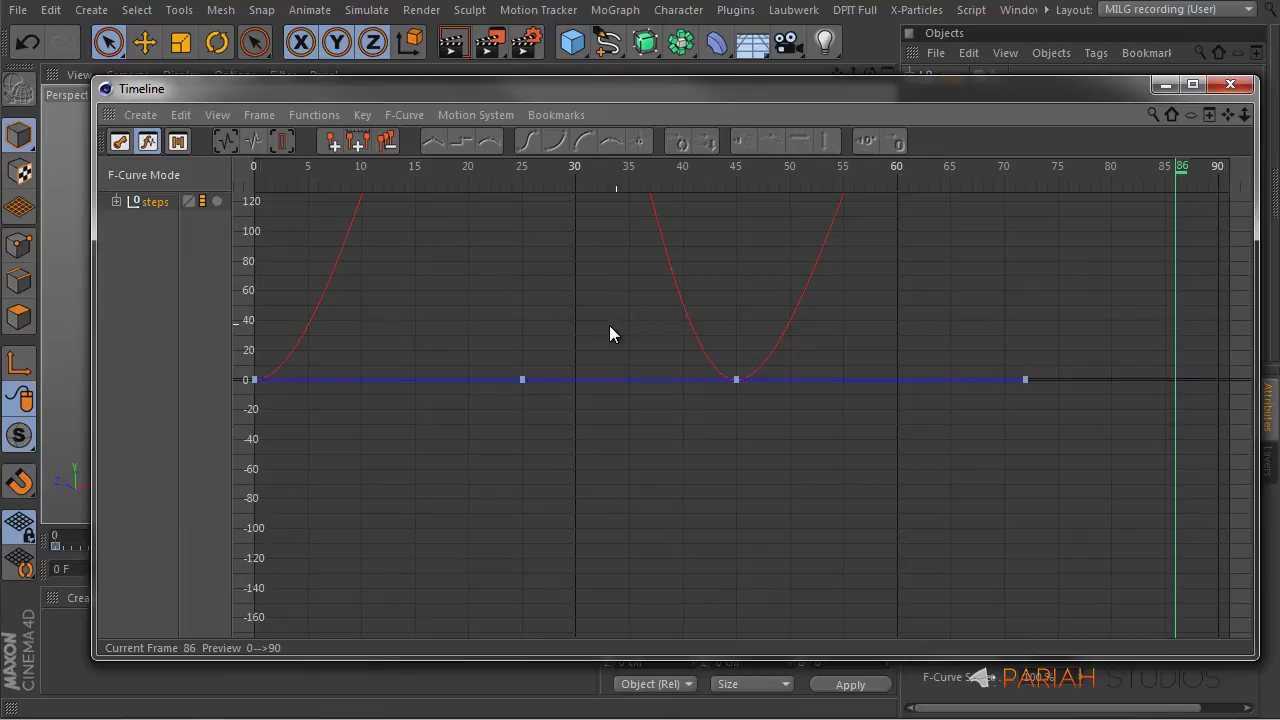
middle_click_drag(672, 360, 752, 434, "alt")
right_click_drag(688, 343, 542, 424, "alt")
middle_click_drag(665, 307, 597, 462, "alt")
right_click_drag(640, 349, 611, 376, "alt")
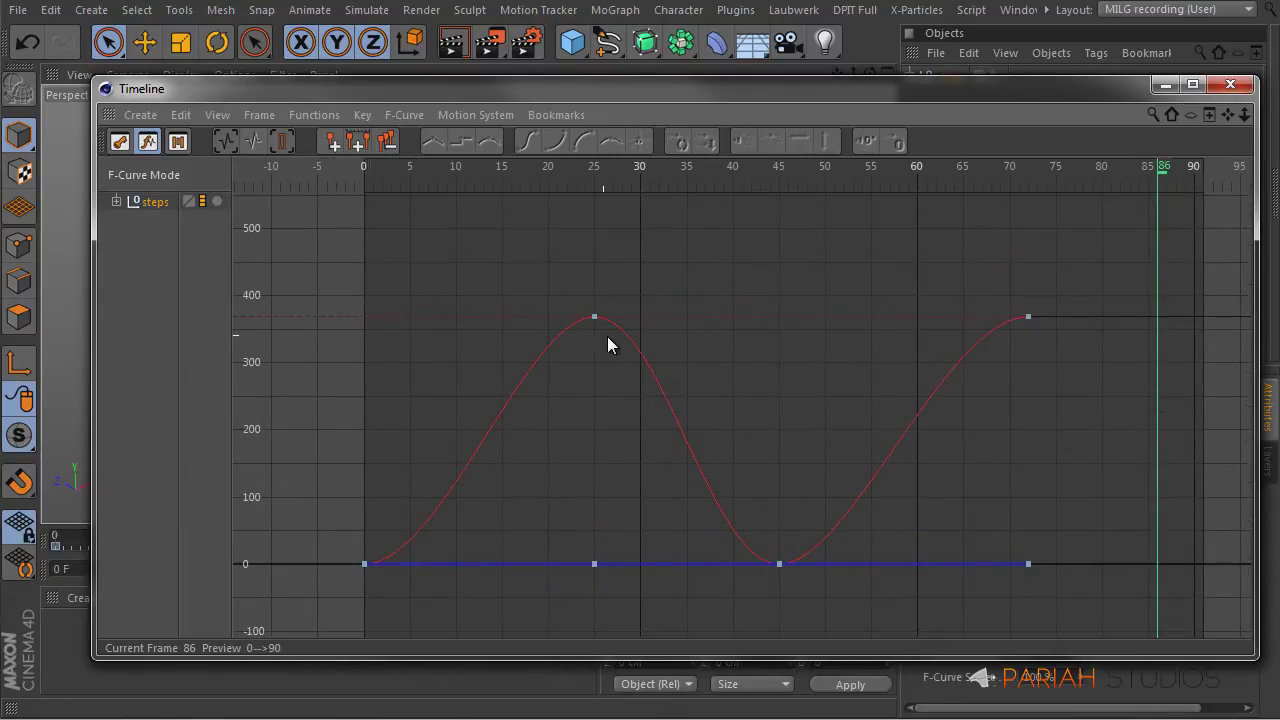
Step: Try copying the steps group's frame 25 keys to frame 38 in the F-curve graph and undo it
left_click_drag(570, 250, 603, 609)
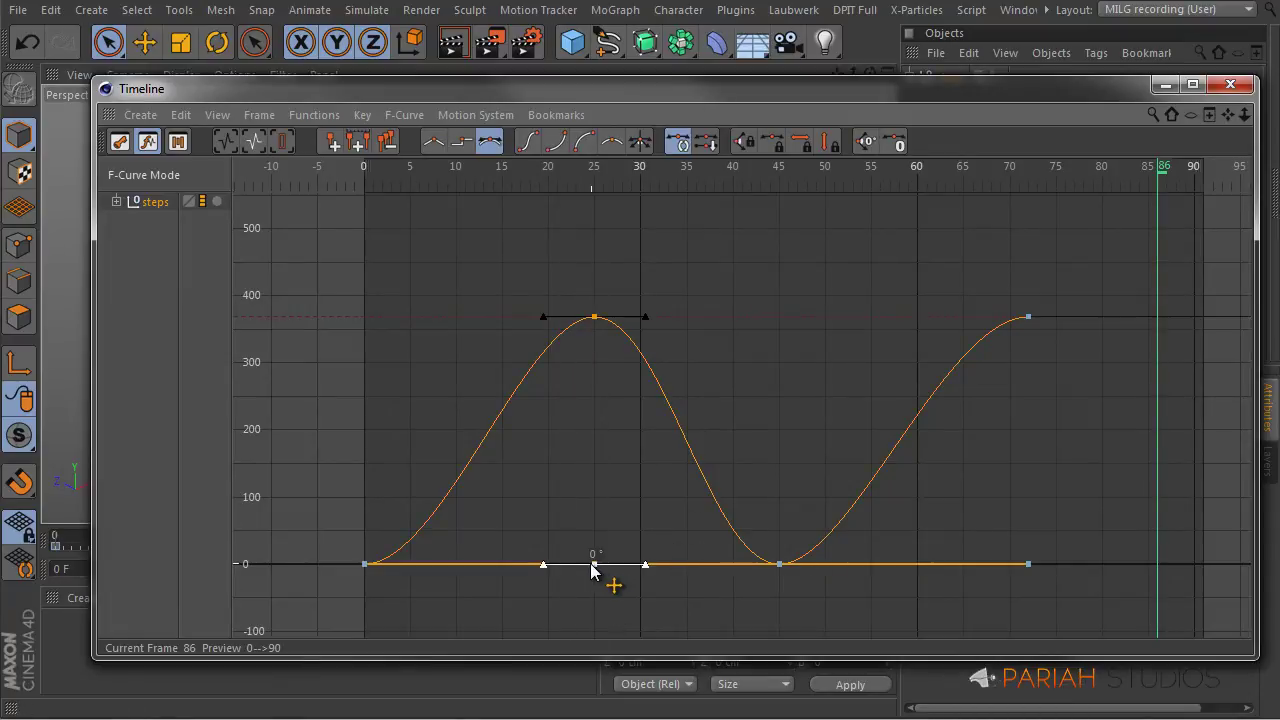
left_click_drag(624, 566, 714, 566)
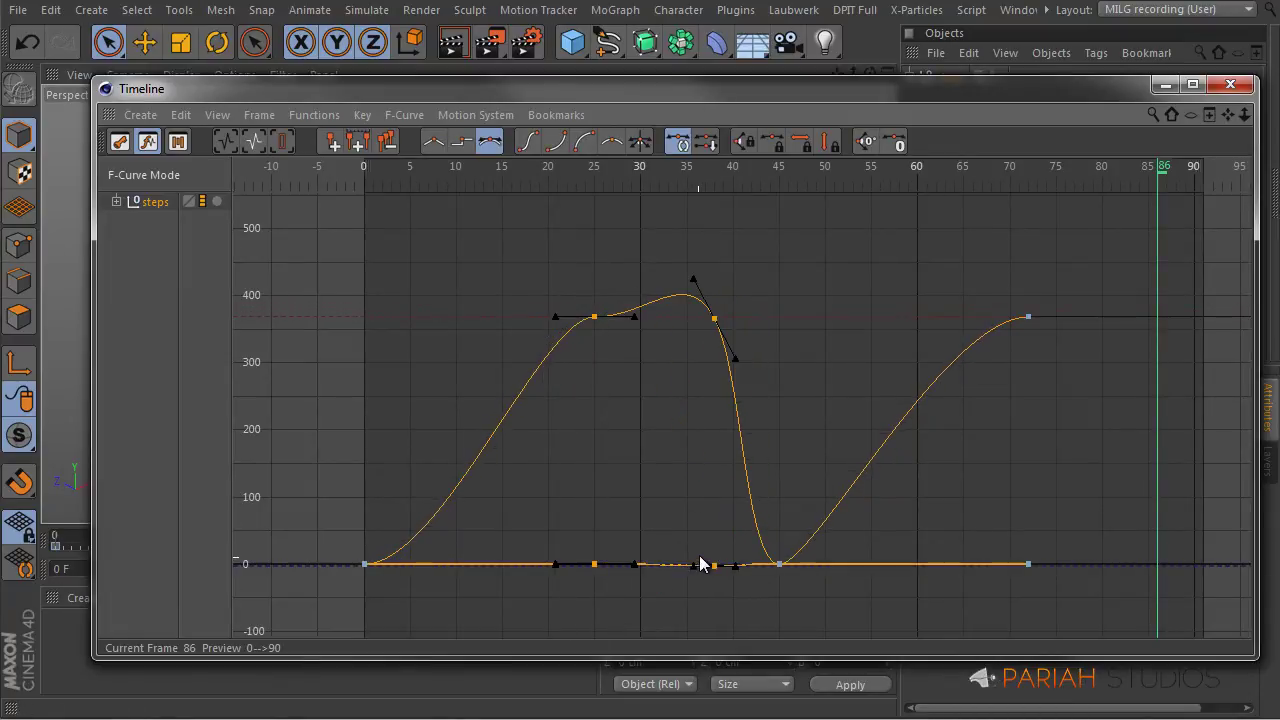
key("ctrl+z")
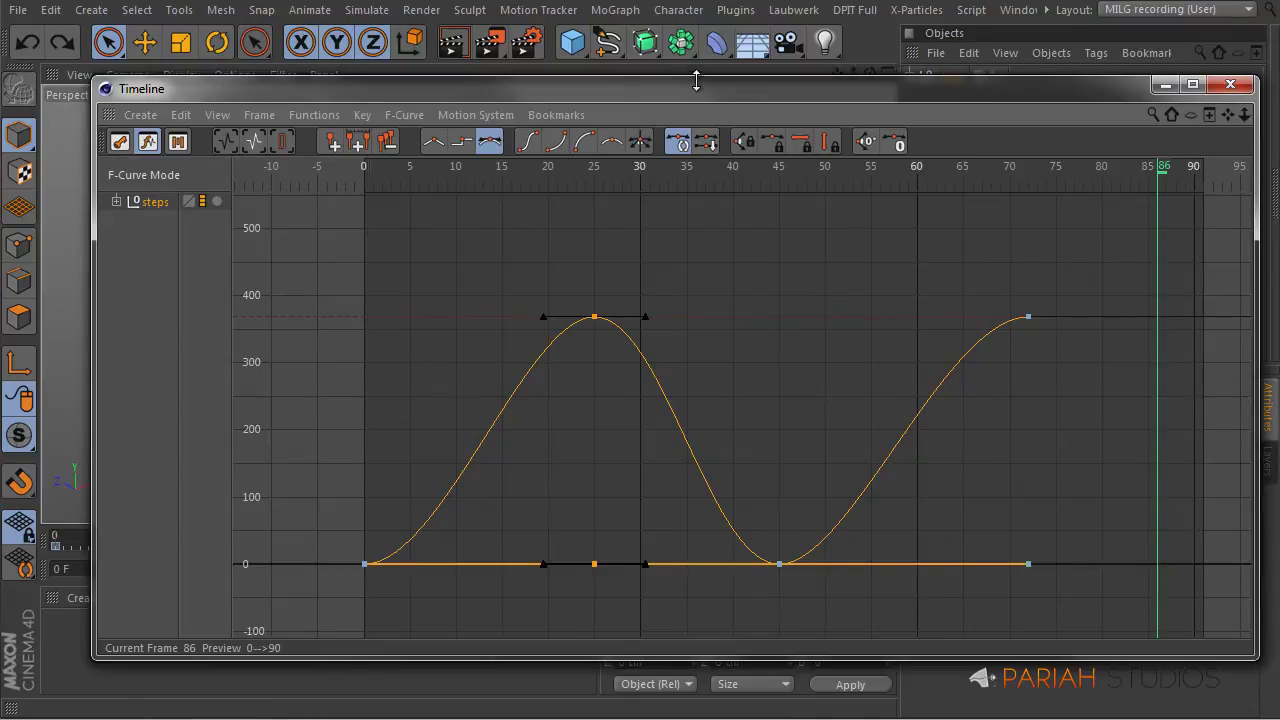
Step: Put the Timeline window away and return the animation to frame 0 with nothing selected
left_click_drag(704, 79, 704, 101)
left_click_drag(1233, 106, 1259, 106)
left_click(1258, 106)
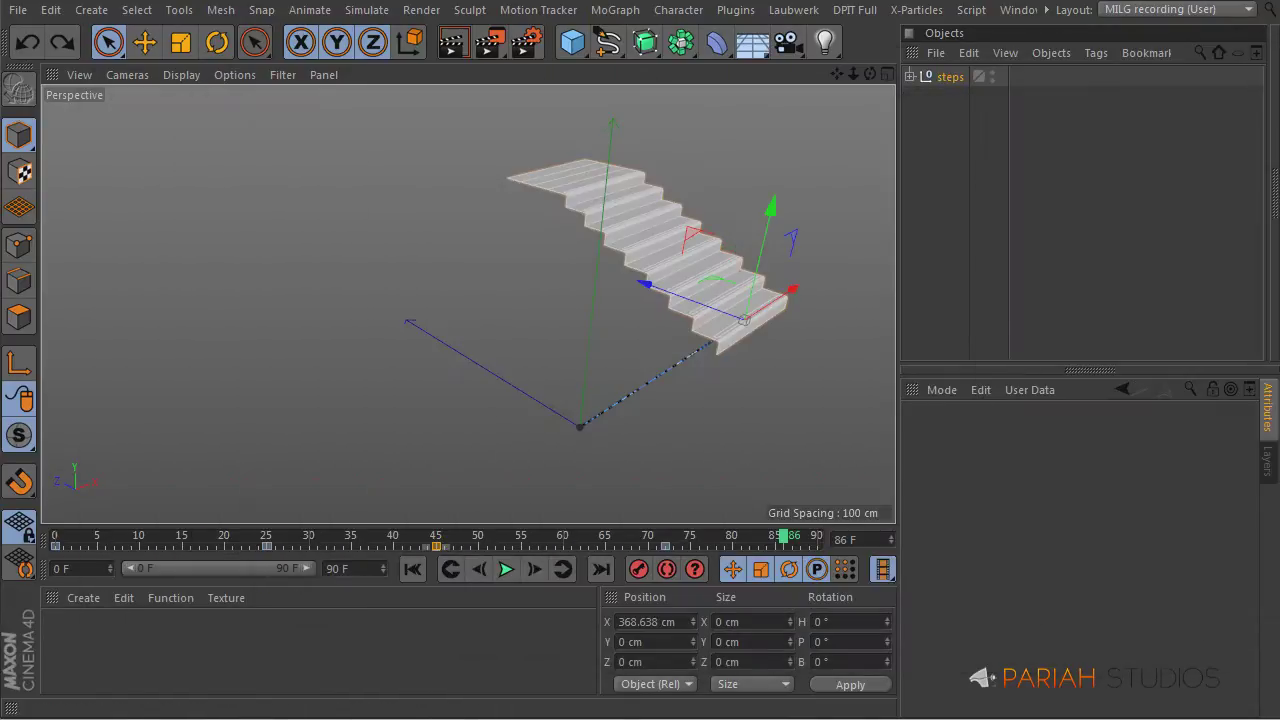
left_click(412, 568)
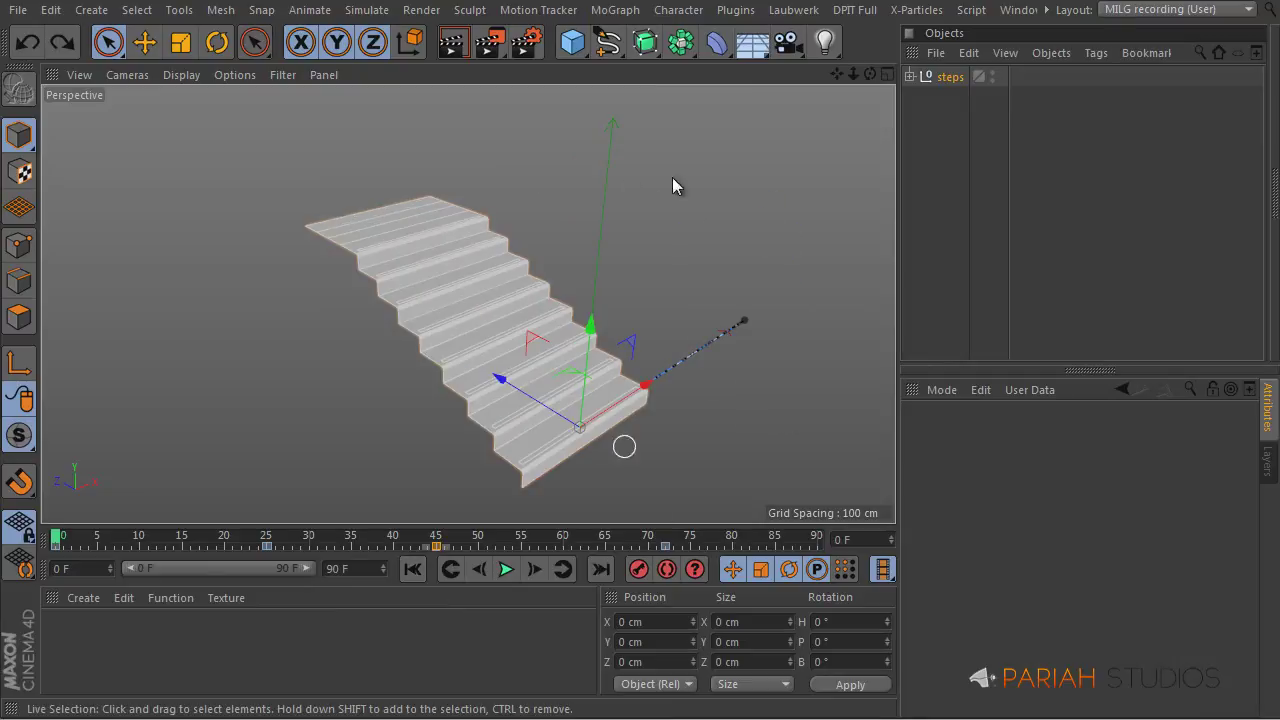
left_click(951, 258)
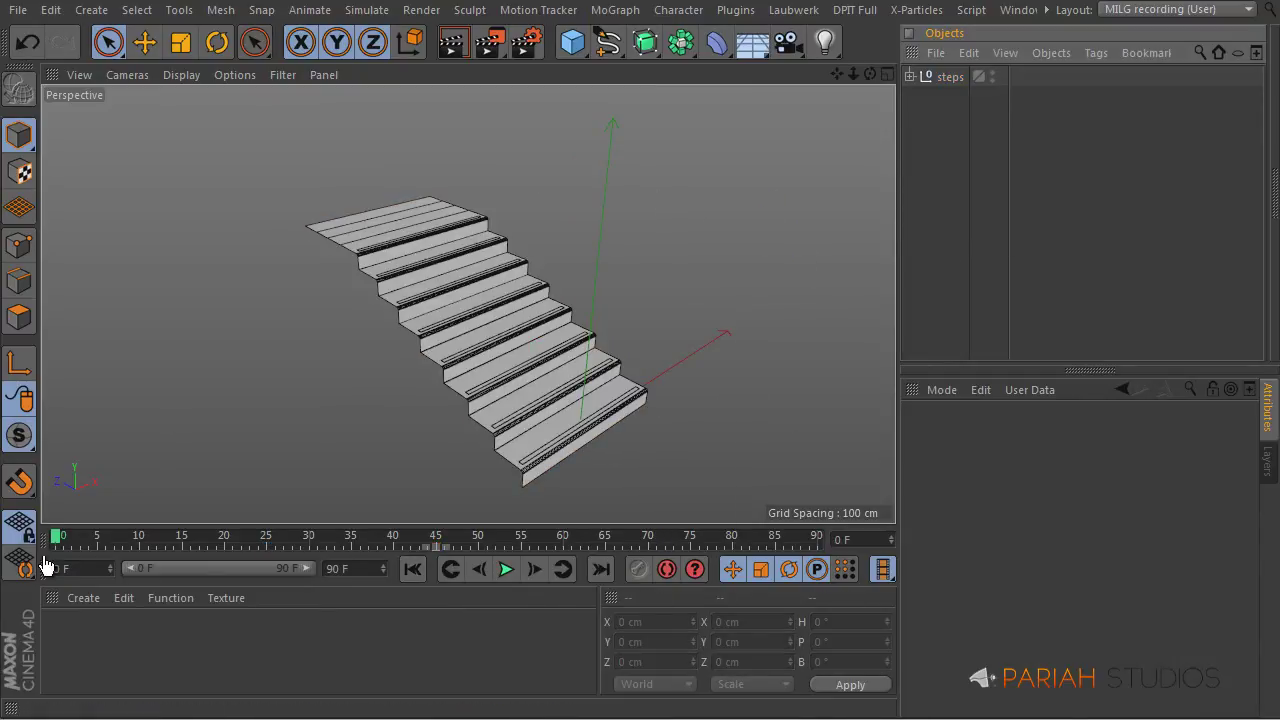
Step: Create two new default materials, viewing the first one in the Material Editor
double_click(80, 643)
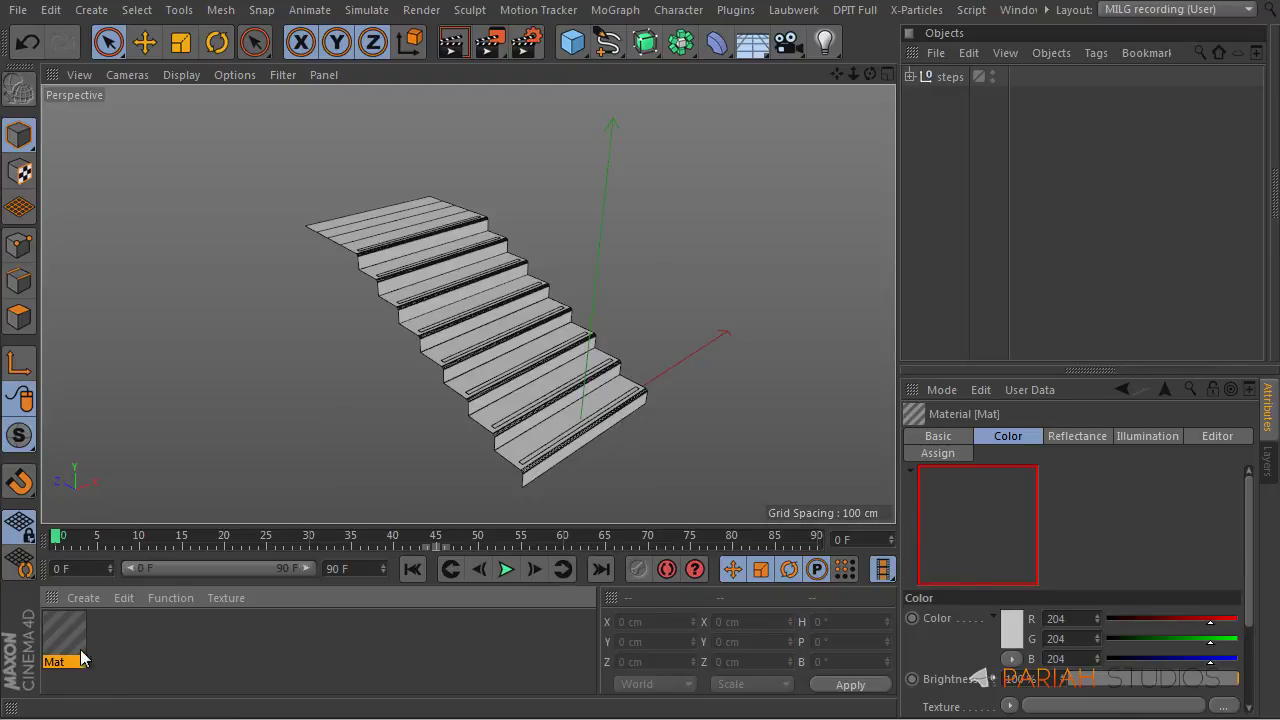
double_click(66, 637)
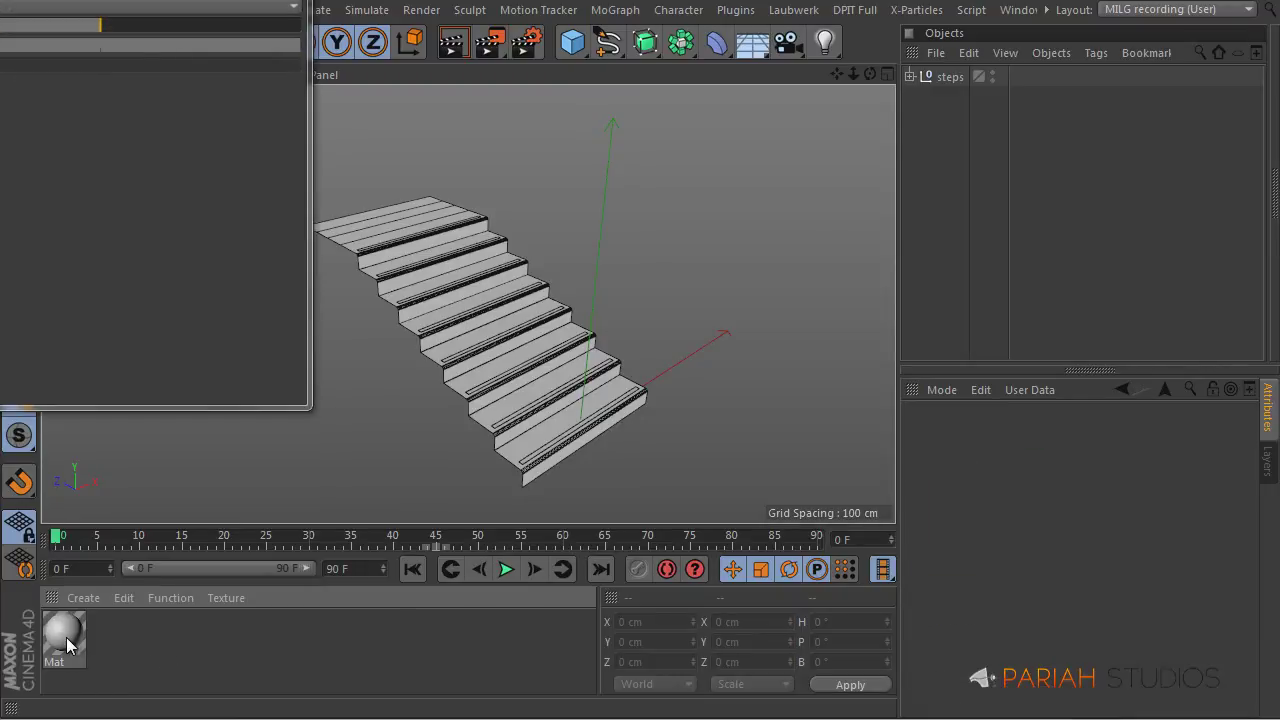
left_click(288, 0)
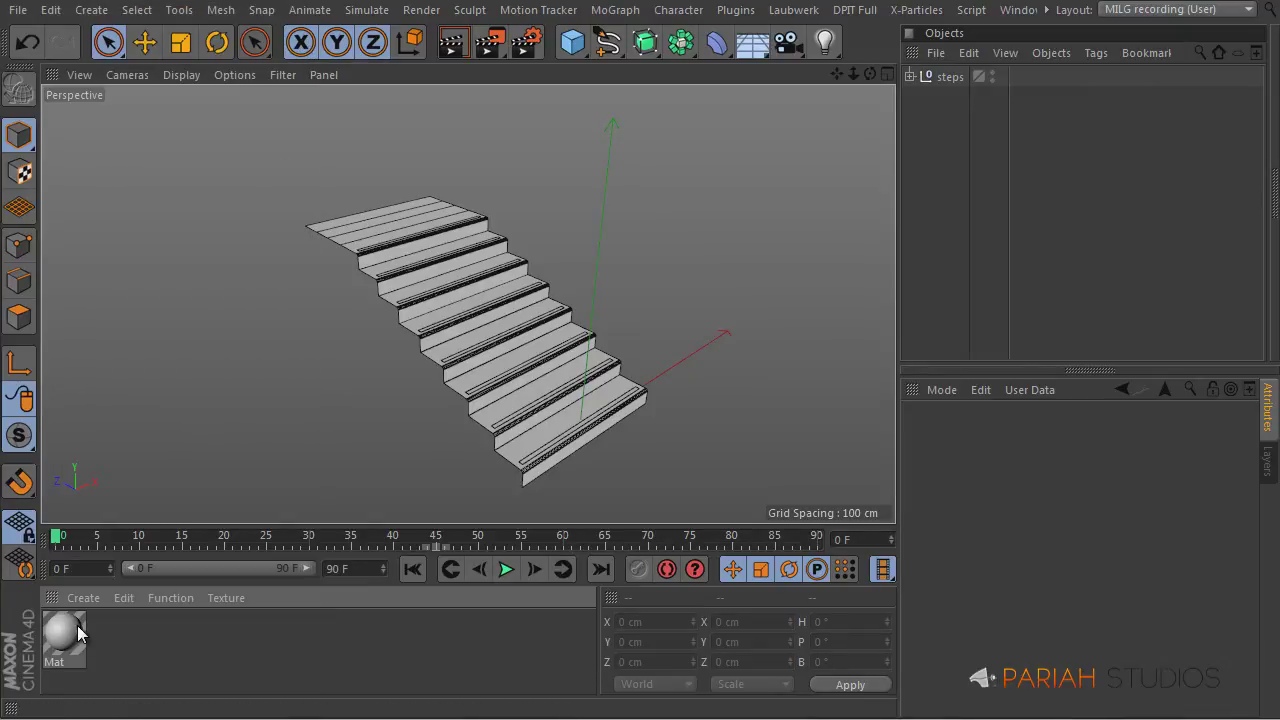
left_click(66, 633)
double_click(122, 632)
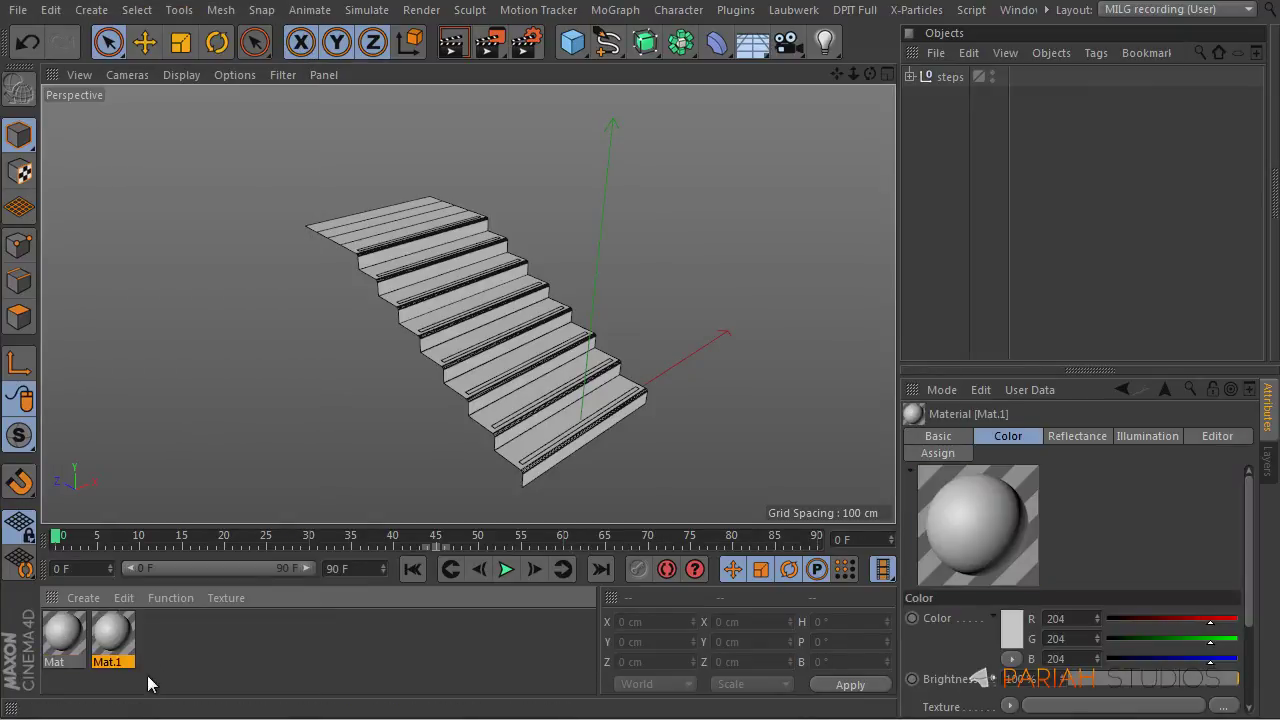
Step: Set the second material's color to pure red with R 223, G 0, B 0 in the Material Editor
double_click(112, 636)
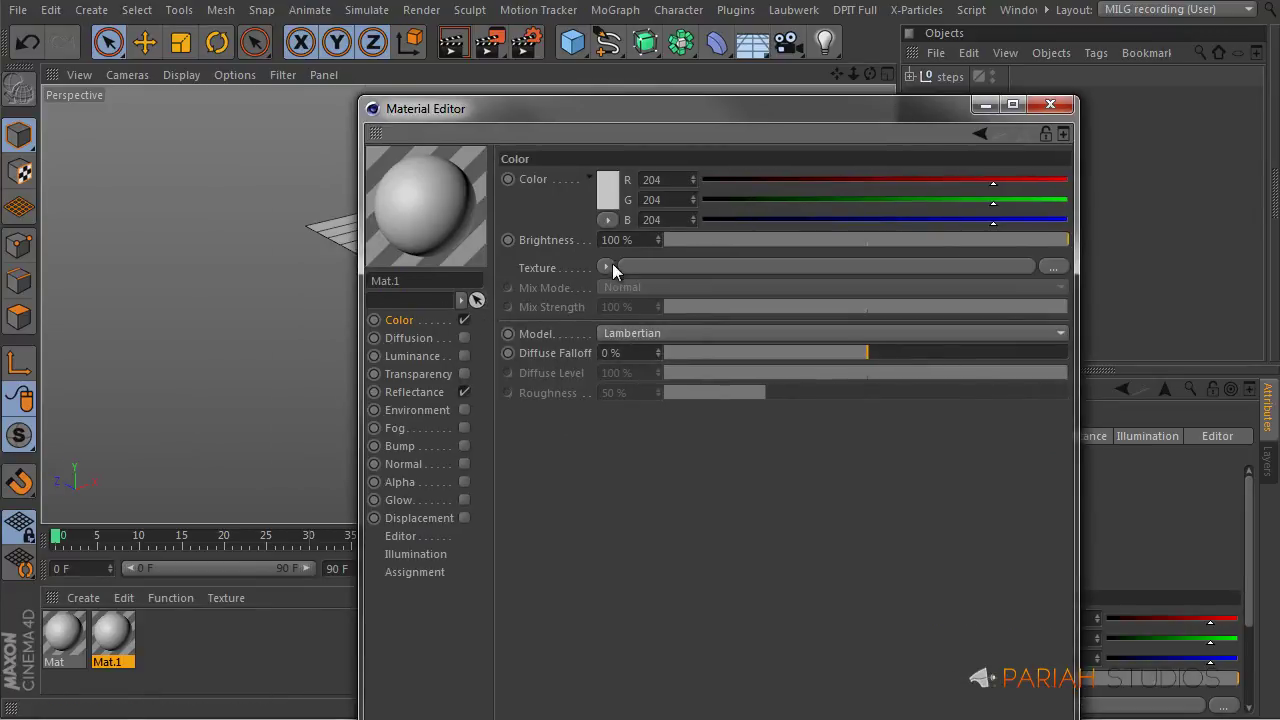
left_click(606, 267)
left_click(572, 490)
left_click(603, 198)
left_click_drag(568, 219, 628, 145)
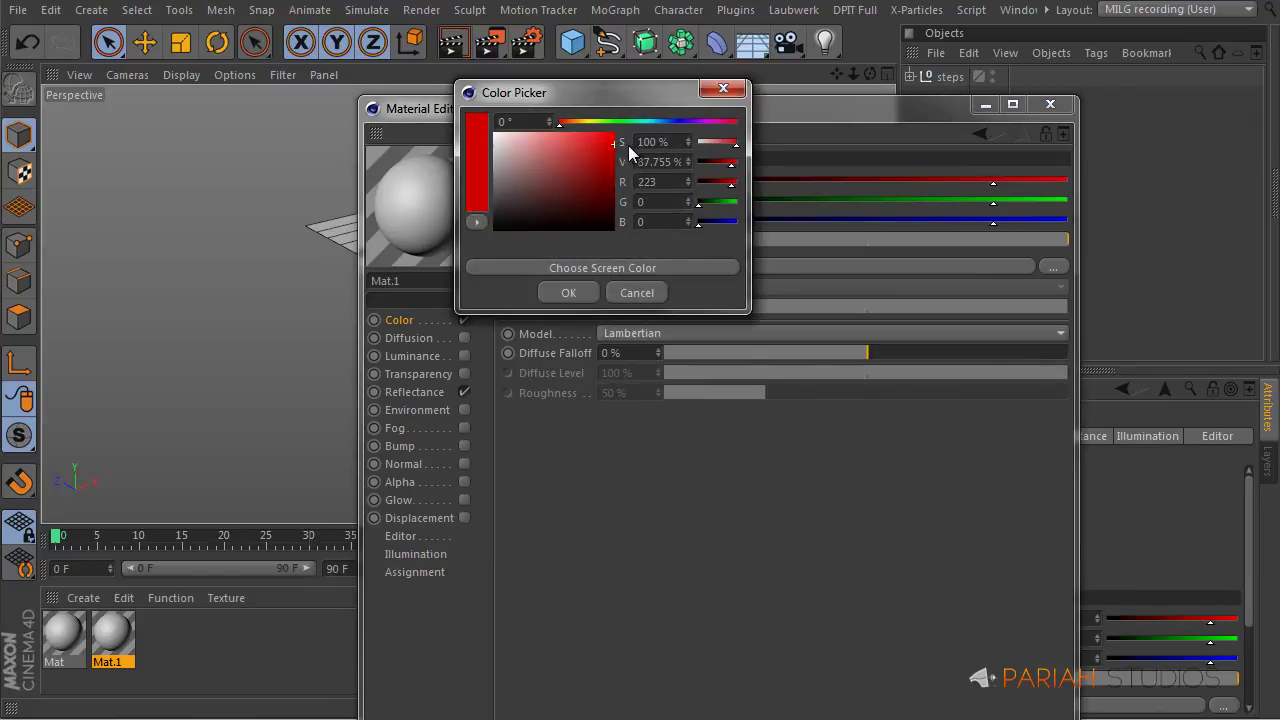
left_click(574, 291)
left_click(1052, 106)
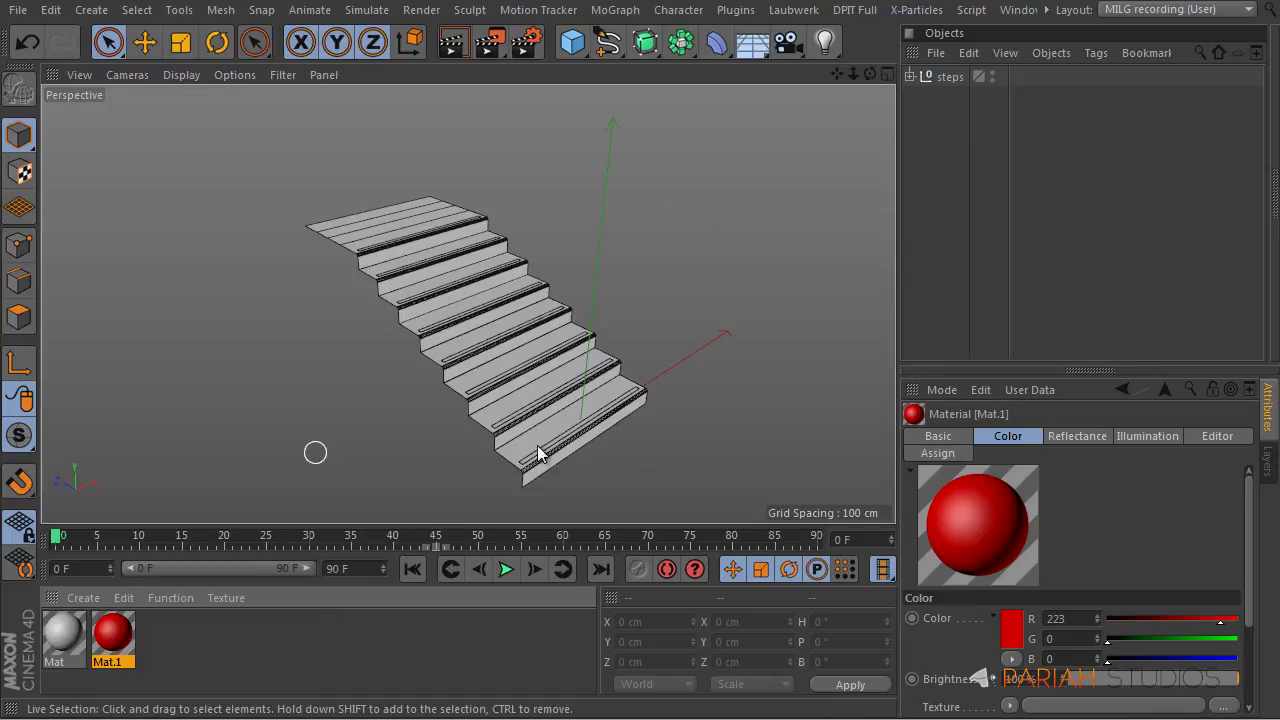
Step: Add a camera to the scene and duplicate it in the object list
left_click(784, 45)
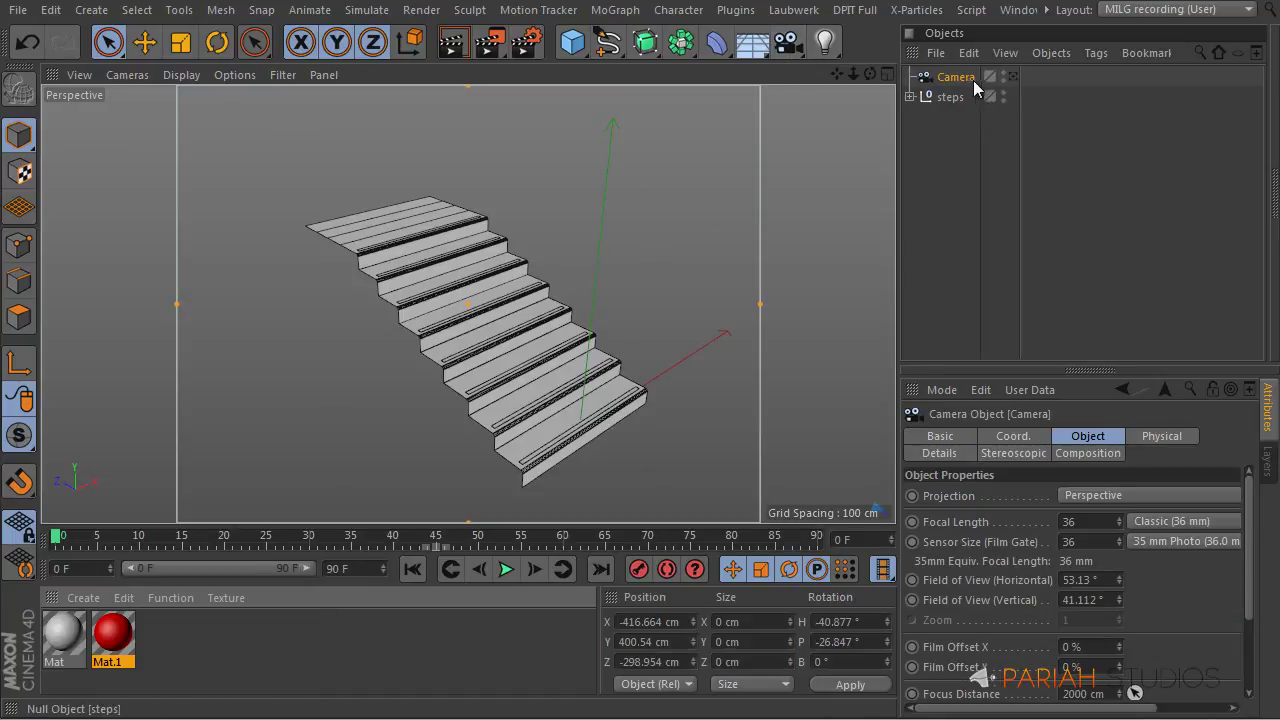
left_click_drag(953, 96, 960, 130, "ctrl")
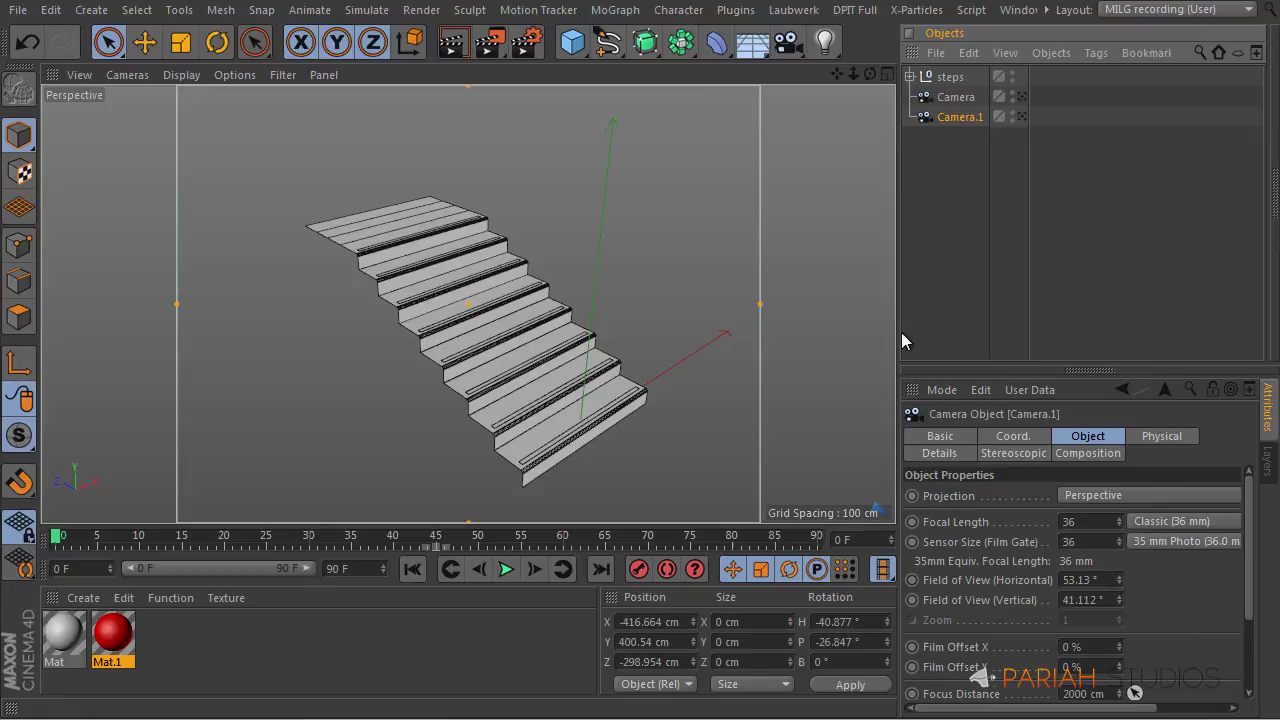
Step: Orbit the duplicate camera's view to a different angle on the staircase, and return to the default view to examine both cameras
left_click(950, 97)
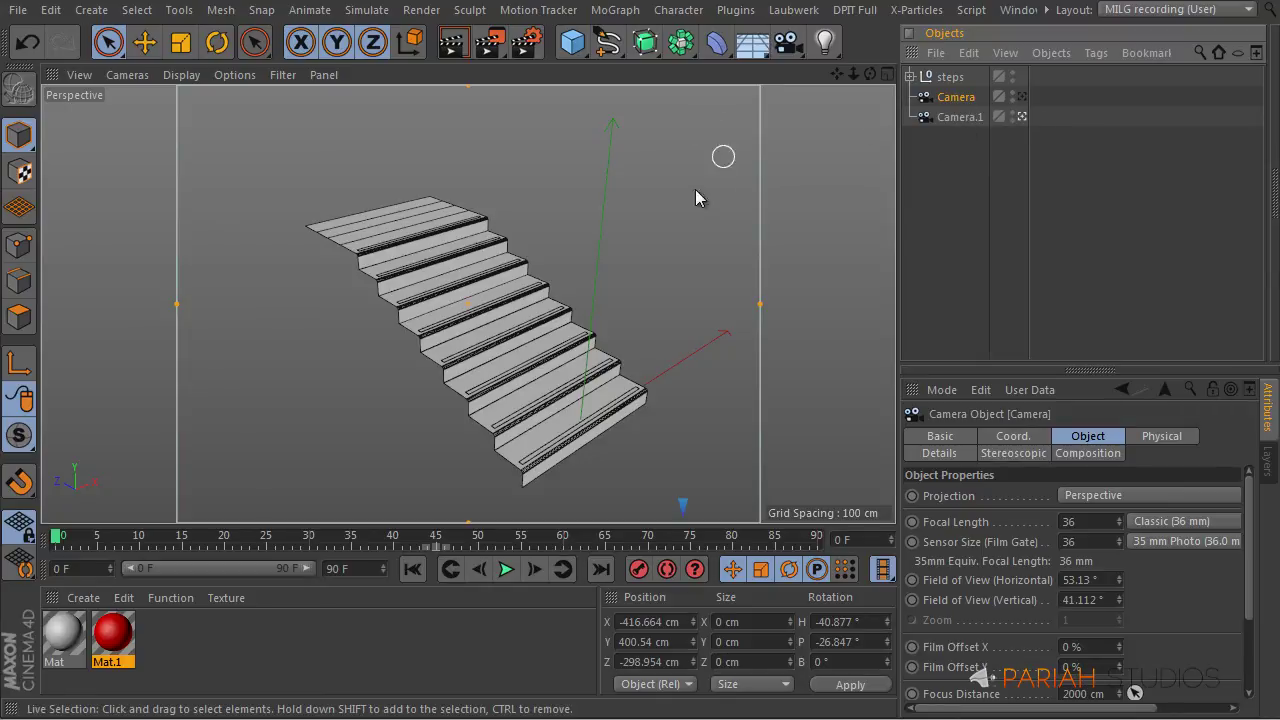
left_click_drag(598, 306, 671, 277, "alt")
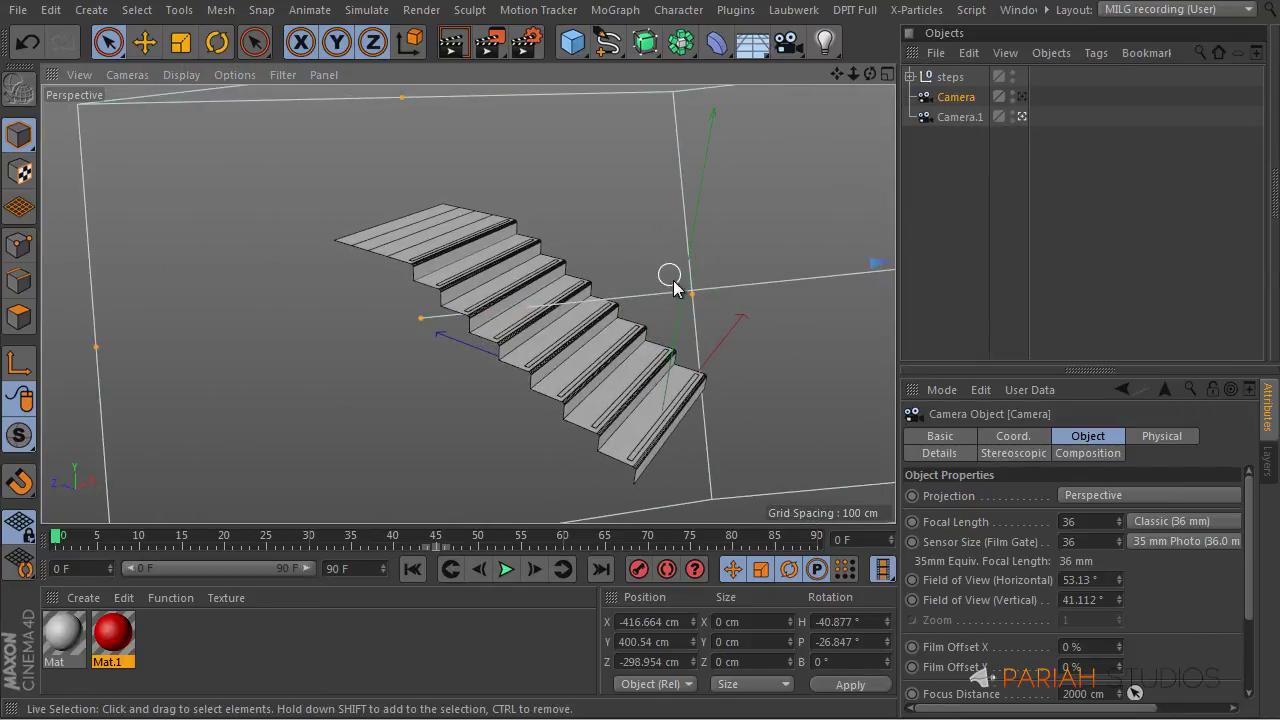
left_click(1021, 116)
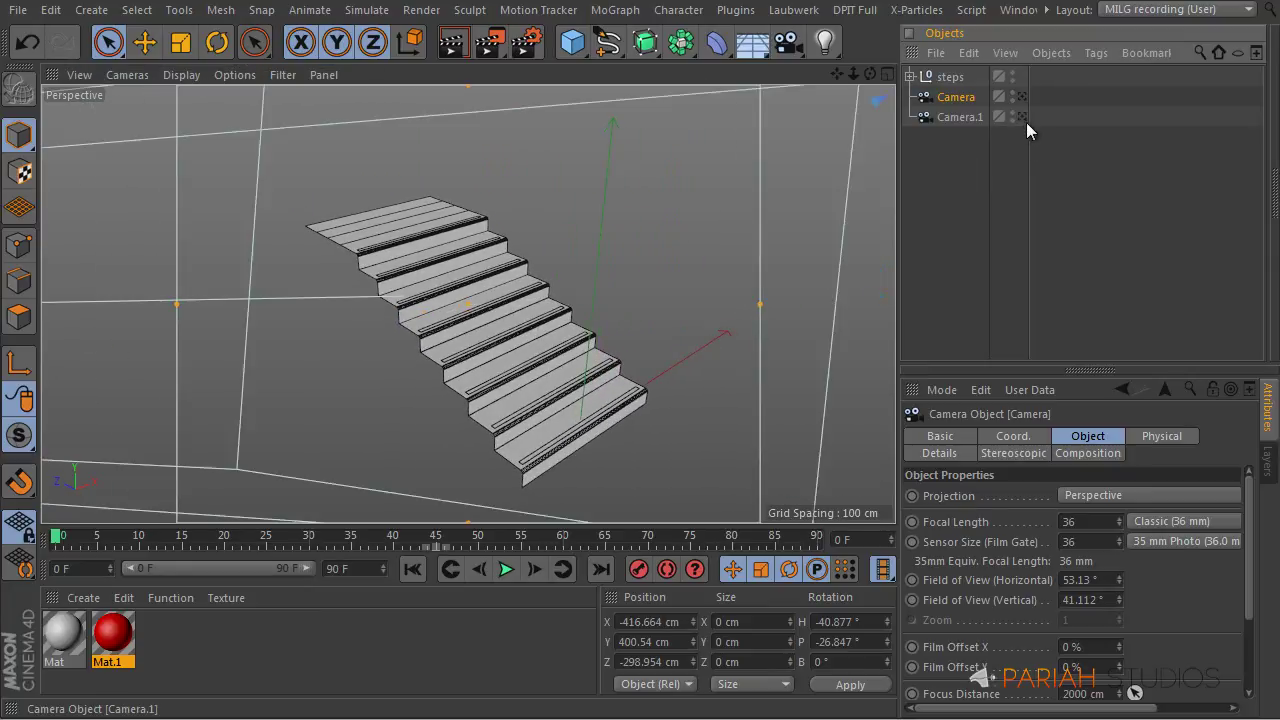
right_click_drag(673, 272, 567, 347, "alt")
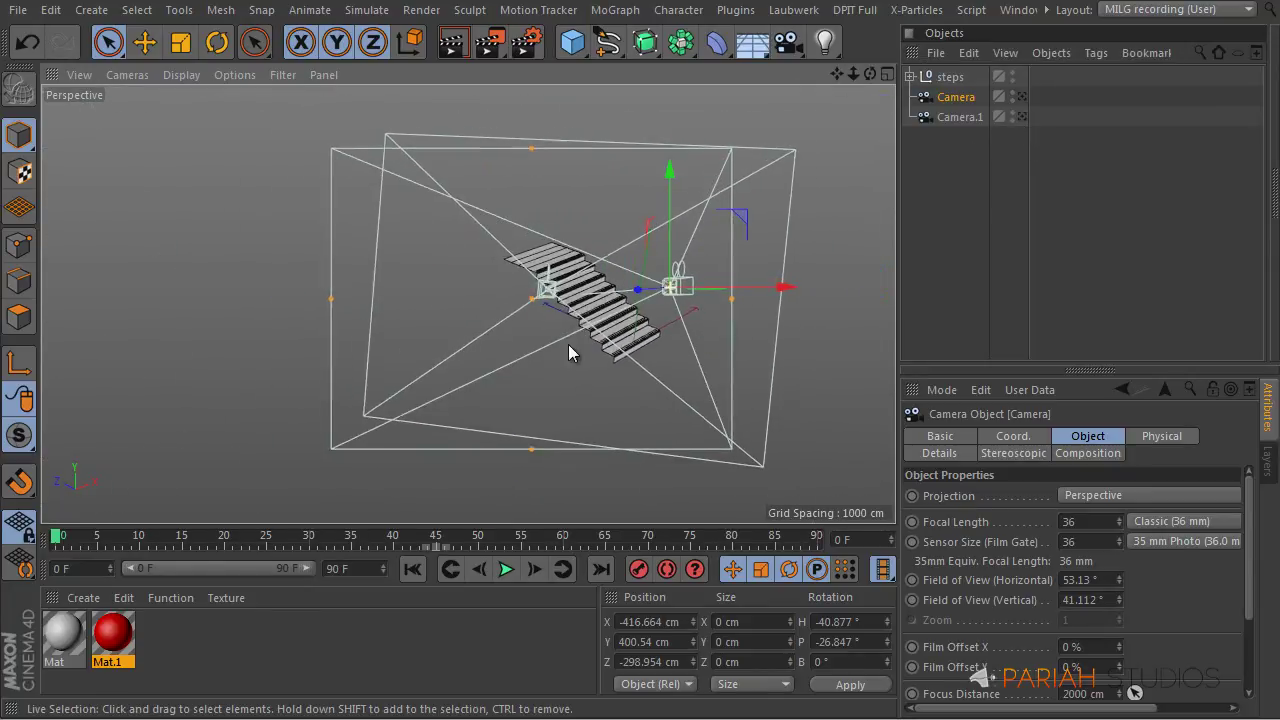
left_click_drag(567, 347, 640, 330, "alt")
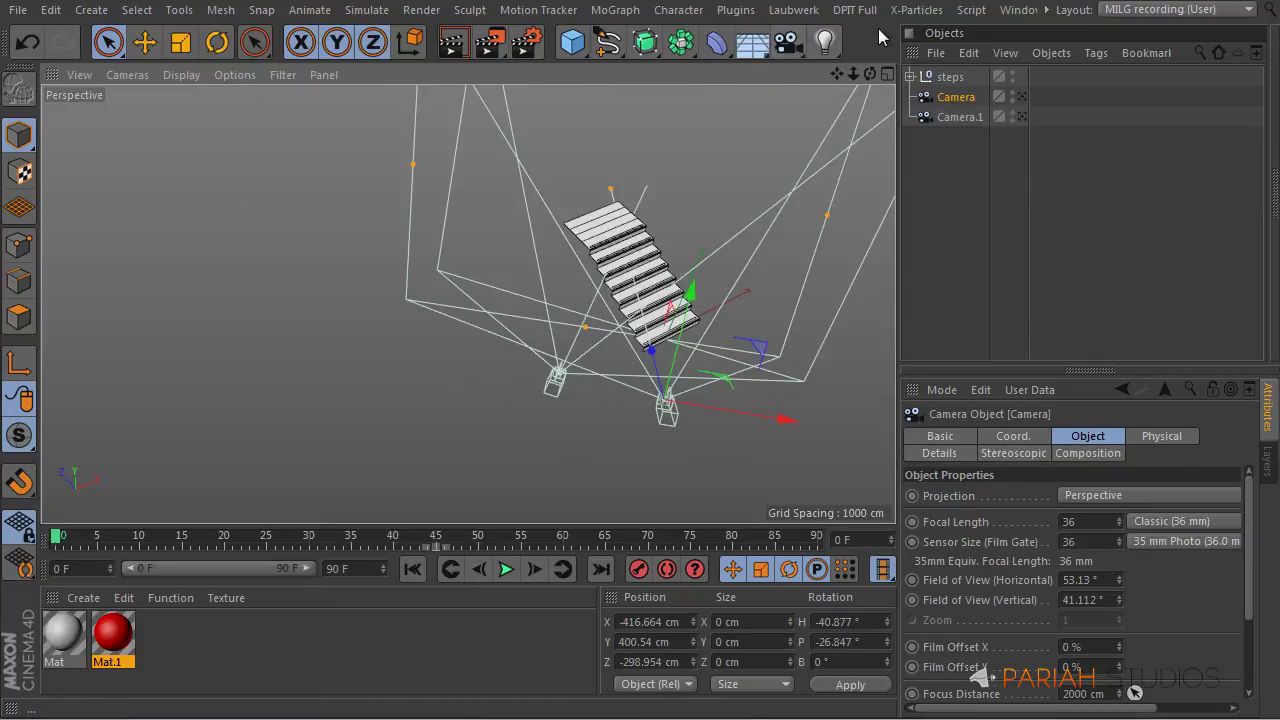